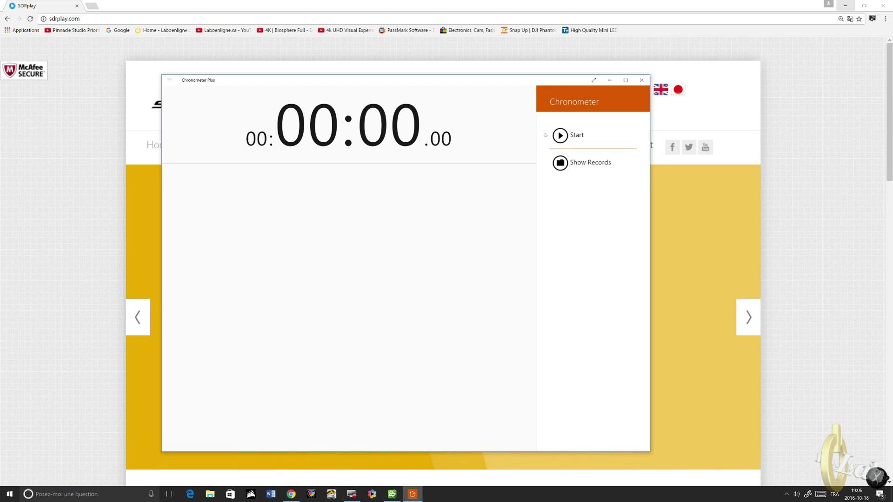
Start the Chronometer Plus stopwatch and return to the SDRplay page in Chrome
{"action": "left_click", "coordinate": [583, 144]}
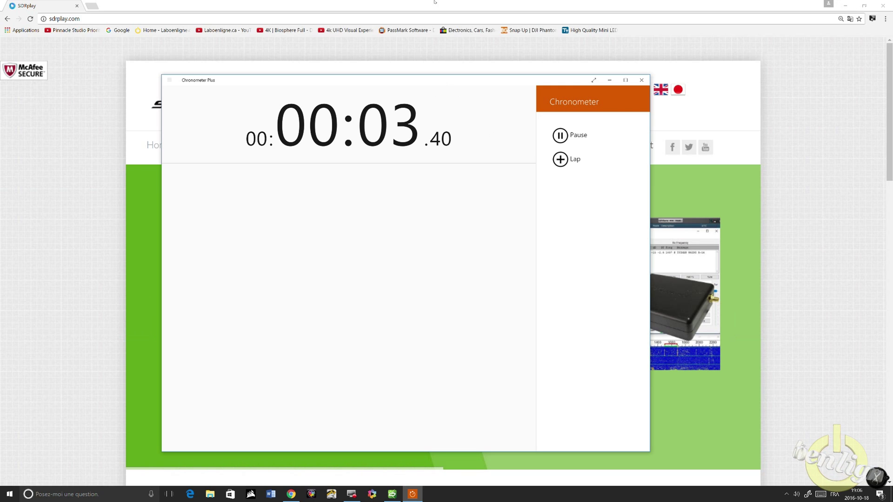
{"action": "key", "text": "alt+Tab"}
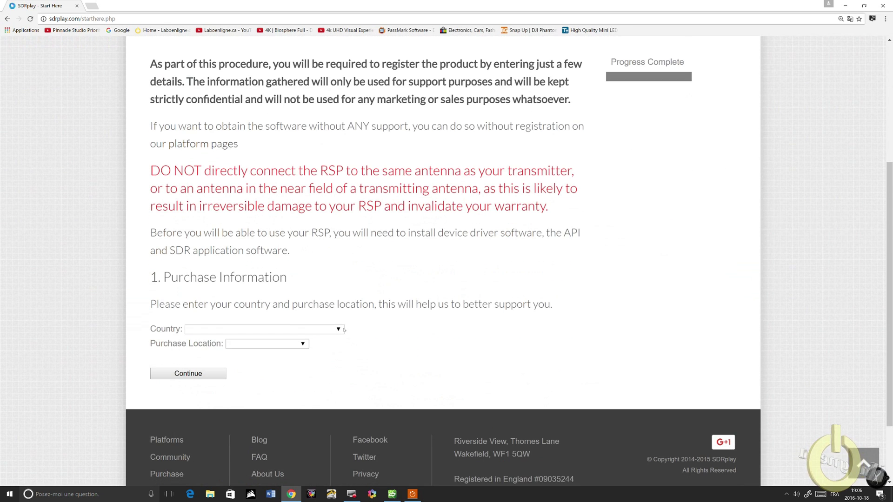
Navigate to the SDRuno installer download page under Platforms > Windows
{"action": "left_click", "coordinate": [343, 330]}
{"action": "left_click", "coordinate": [342, 330]}
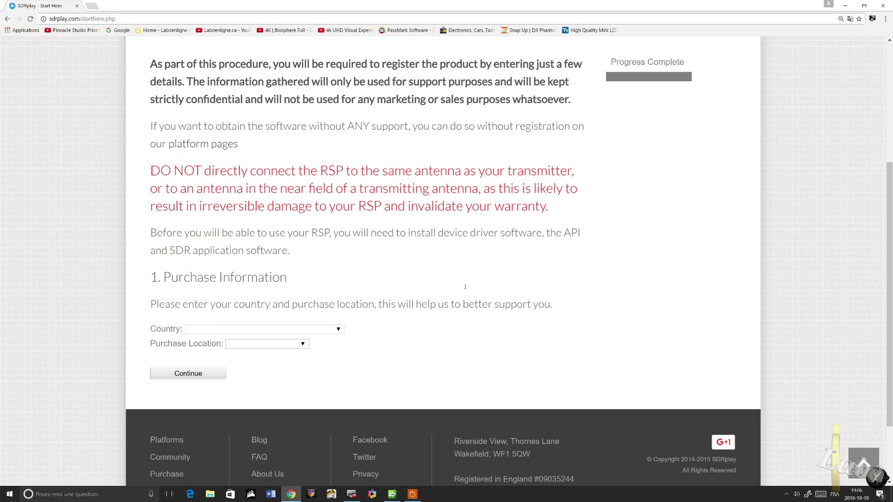
{"action": "scroll", "coordinate": [441, 258], "scroll_direction": "up", "scroll_amount": 4}
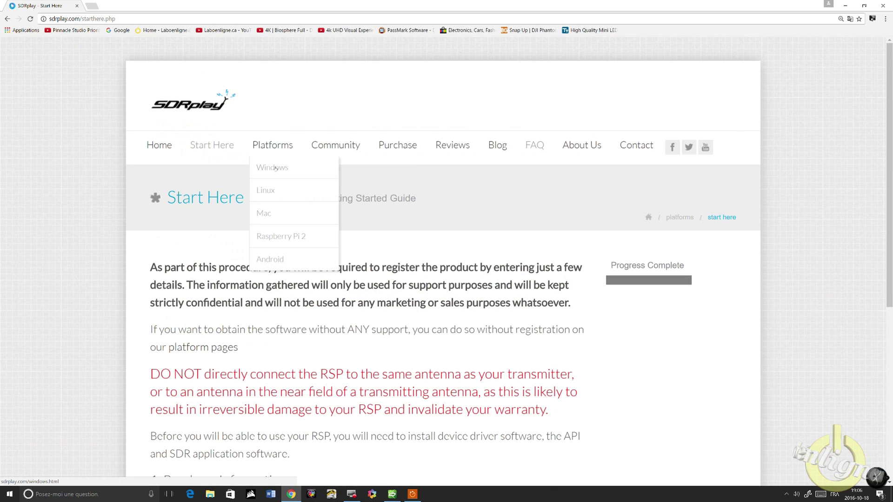
{"action": "left_click", "coordinate": [267, 191]}
{"action": "scroll", "coordinate": [468, 379], "scroll_direction": "down", "scroll_amount": 2}
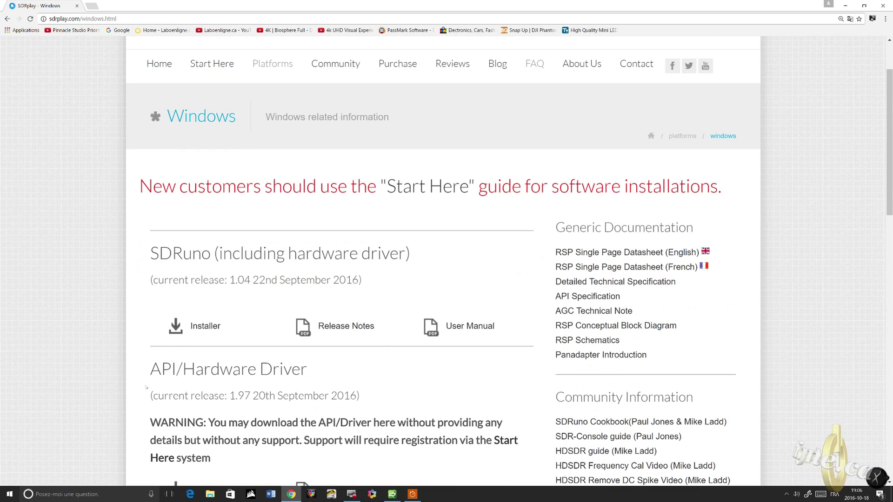
{"action": "left_click", "coordinate": [214, 325]}
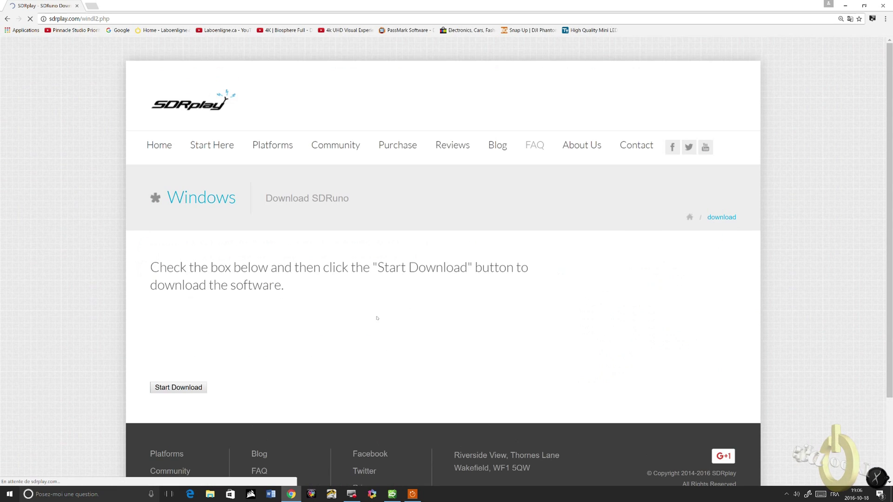
Pass the reCAPTCHA, download the SDRuno installer and open the downloaded file
{"action": "left_click", "coordinate": [166, 339]}
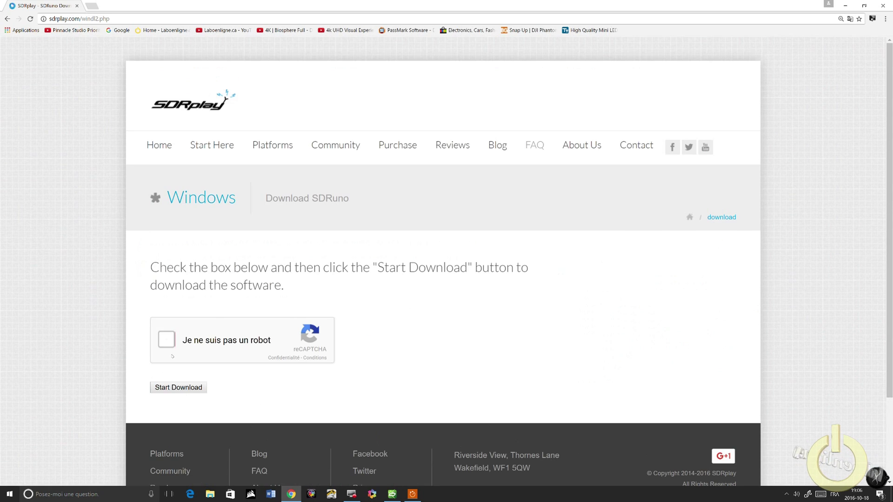
{"action": "left_click", "coordinate": [188, 388]}
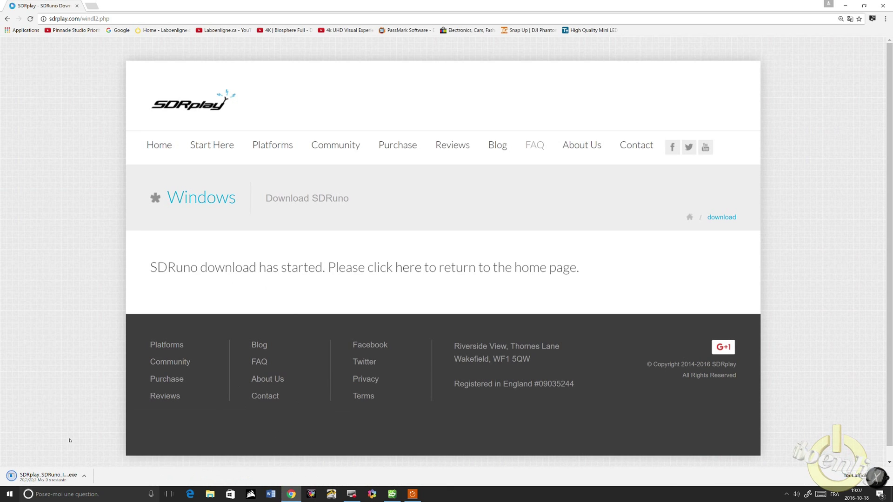
{"action": "left_click", "coordinate": [62, 477]}
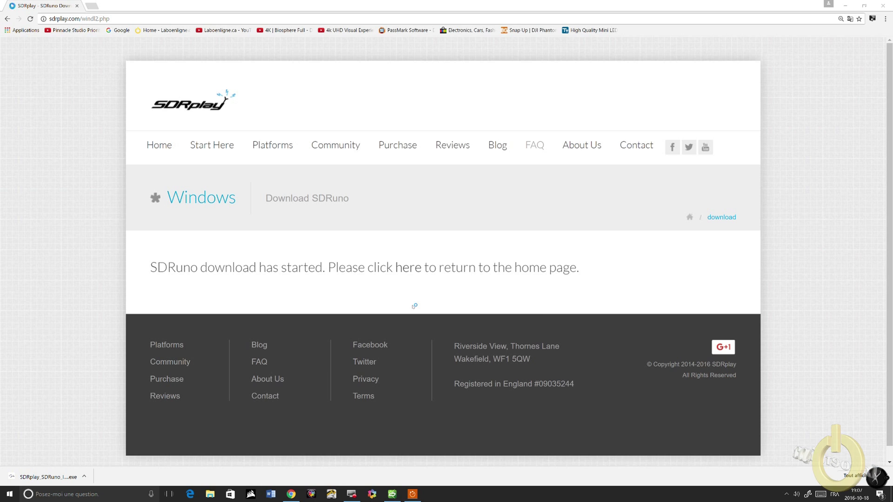
Accept the licence, install SDRuno to the default folder, and finish with Launch SDRuno checked
{"action": "left_click", "coordinate": [394, 287]}
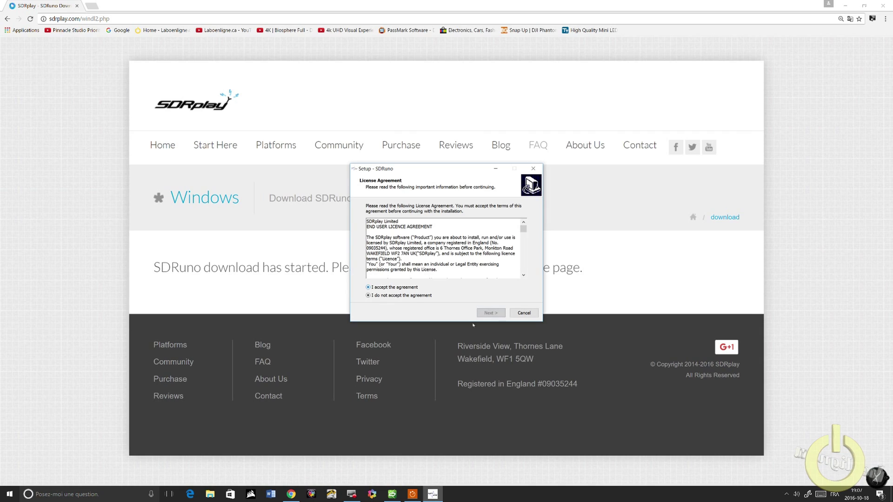
{"action": "left_click", "coordinate": [493, 313]}
{"action": "left_click", "coordinate": [497, 315]}
{"action": "left_click", "coordinate": [497, 315]}
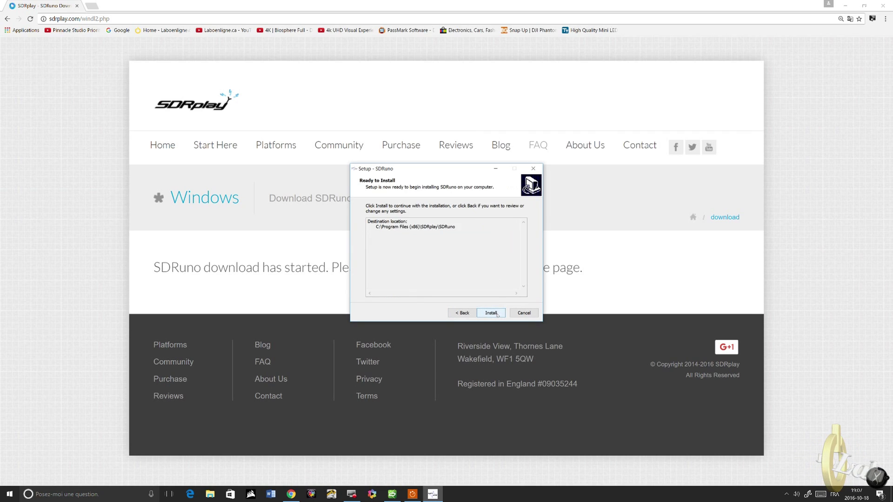
{"action": "left_click", "coordinate": [497, 315]}
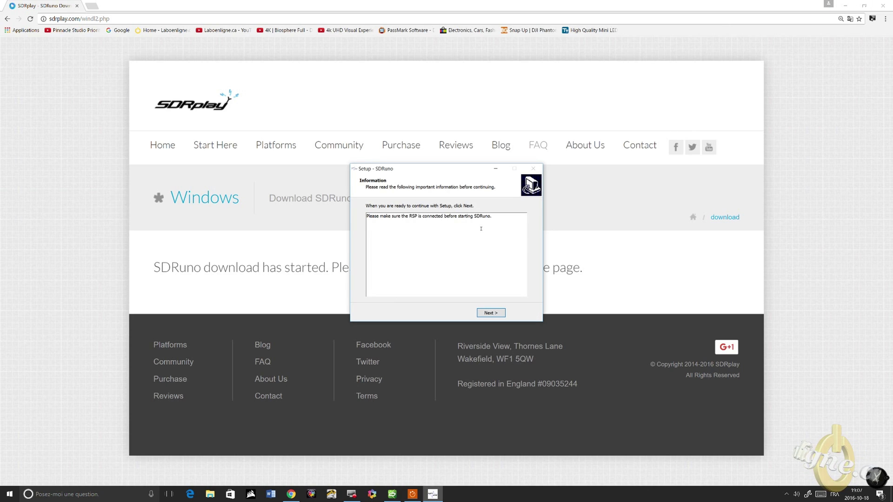
{"action": "left_click", "coordinate": [497, 312]}
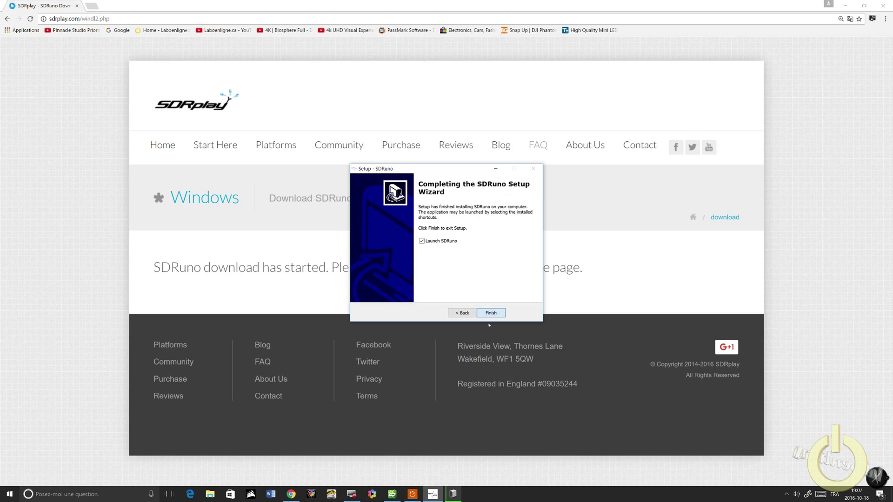
{"action": "left_click", "coordinate": [493, 315]}
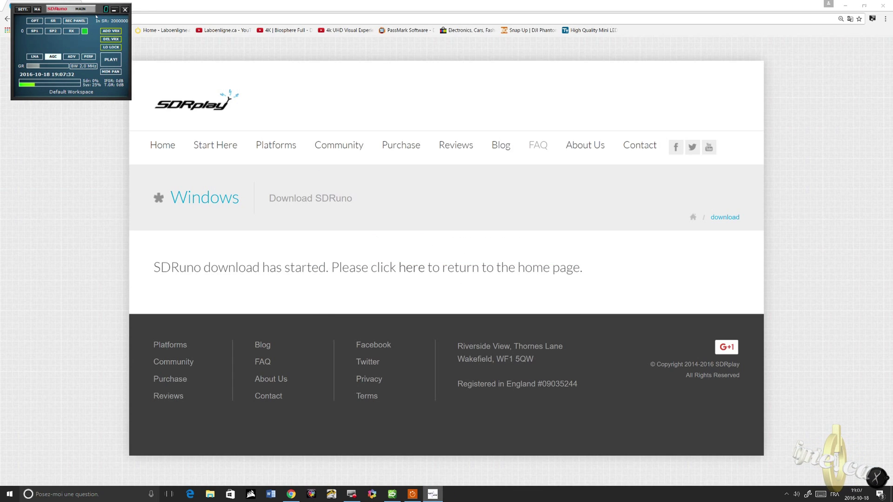
Start the receiver with PLAY! and place the SP1 spectrum/waterfall window at screen centre
{"action": "left_click_drag", "start_coordinate": [82, 6], "coordinate": [133, 25]}
{"action": "left_click", "coordinate": [150, 75]}
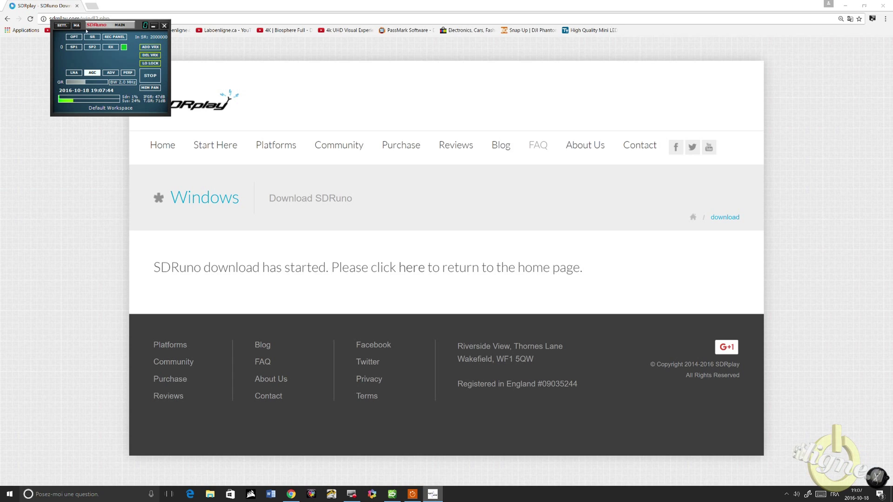
{"action": "left_click", "coordinate": [74, 47]}
{"action": "left_click_drag", "start_coordinate": [190, 4], "coordinate": [460, 66]}
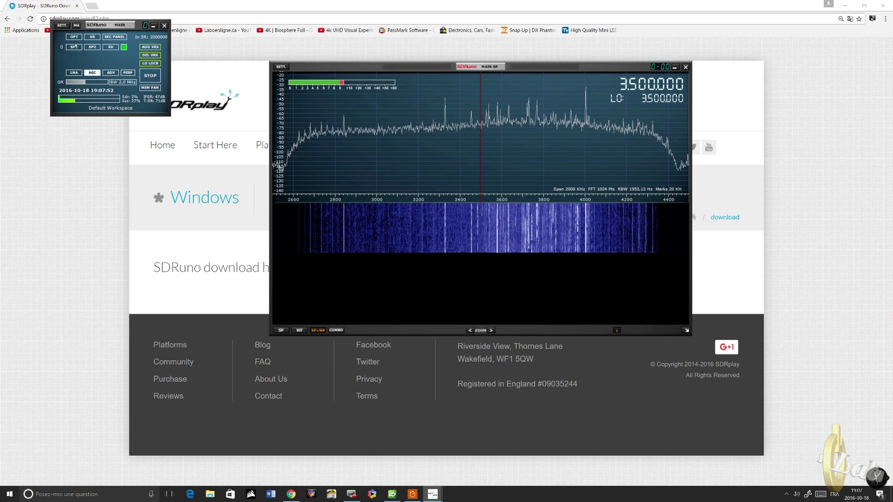
Place RX CONTROL below the MAIN panel and scroll the frequency toward 3.780 MHz
{"action": "left_click", "coordinate": [103, 47]}
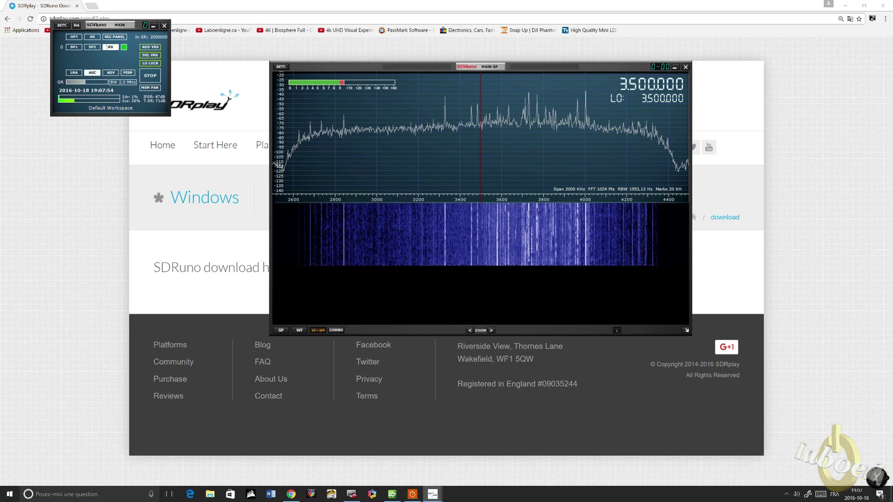
{"action": "left_click_drag", "start_coordinate": [122, 6], "coordinate": [159, 154]}
{"action": "scroll", "coordinate": [125, 171], "scroll_direction": "up", "scroll_amount": 3}
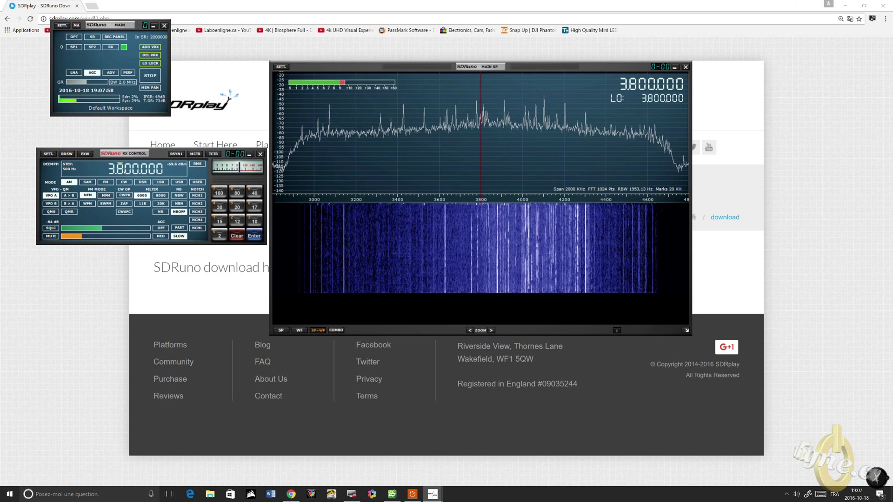
{"action": "scroll", "coordinate": [125, 171], "scroll_direction": "down", "scroll_amount": 1}
{"action": "scroll", "coordinate": [126, 171], "scroll_direction": "down", "scroll_amount": 1}
{"action": "scroll", "coordinate": [125, 171], "scroll_direction": "up", "scroll_amount": 1}
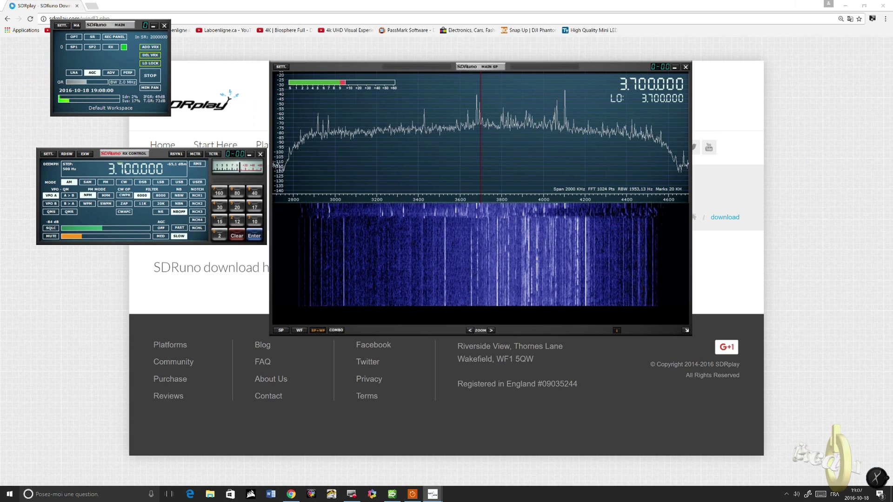
{"action": "scroll", "coordinate": [125, 171], "scroll_direction": "down", "scroll_amount": 1}
{"action": "scroll", "coordinate": [125, 171], "scroll_direction": "up", "scroll_amount": 1}
{"action": "scroll", "coordinate": [125, 171], "scroll_direction": "down", "scroll_amount": 1}
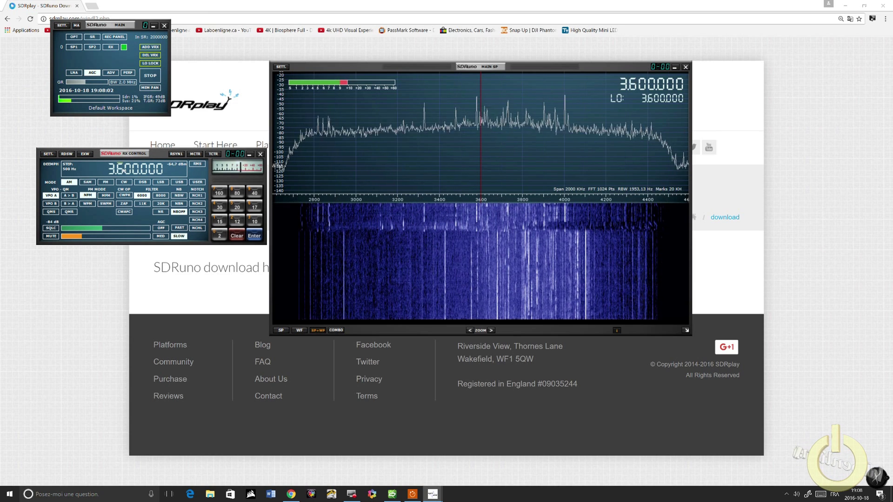
{"action": "scroll", "coordinate": [124, 171], "scroll_direction": "up", "scroll_amount": 1}
{"action": "scroll", "coordinate": [128, 171], "scroll_direction": "up", "scroll_amount": 5}
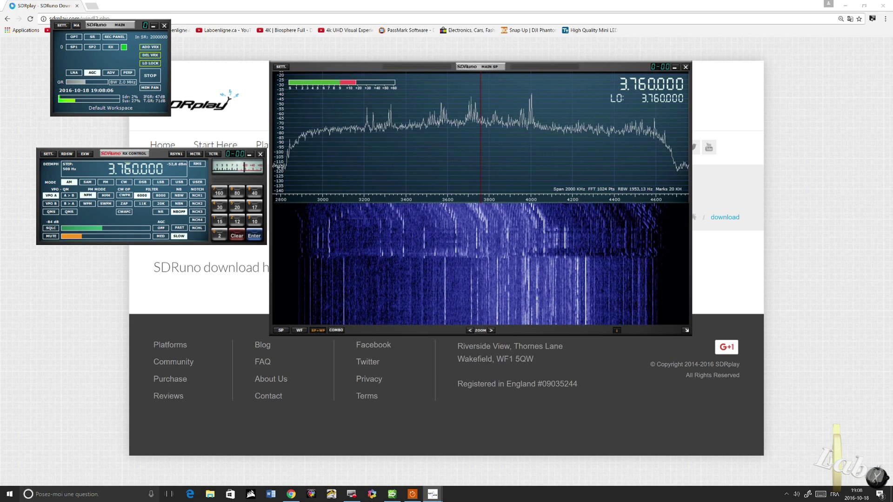
{"action": "scroll", "coordinate": [134, 171], "scroll_direction": "up", "scroll_amount": 1}
{"action": "scroll", "coordinate": [135, 170], "scroll_direction": "down", "scroll_amount": 2}
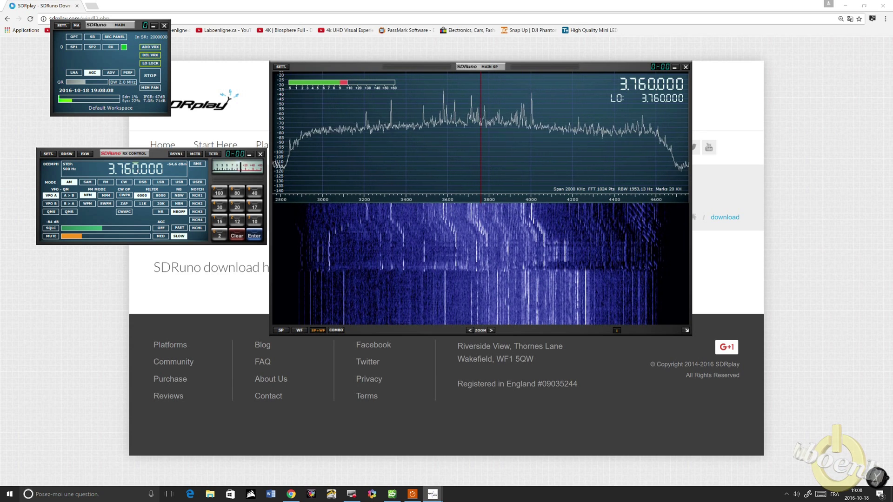
{"action": "scroll", "coordinate": [134, 170], "scroll_direction": "up", "scroll_amount": 4}
{"action": "scroll", "coordinate": [134, 170], "scroll_direction": "up", "scroll_amount": 1}
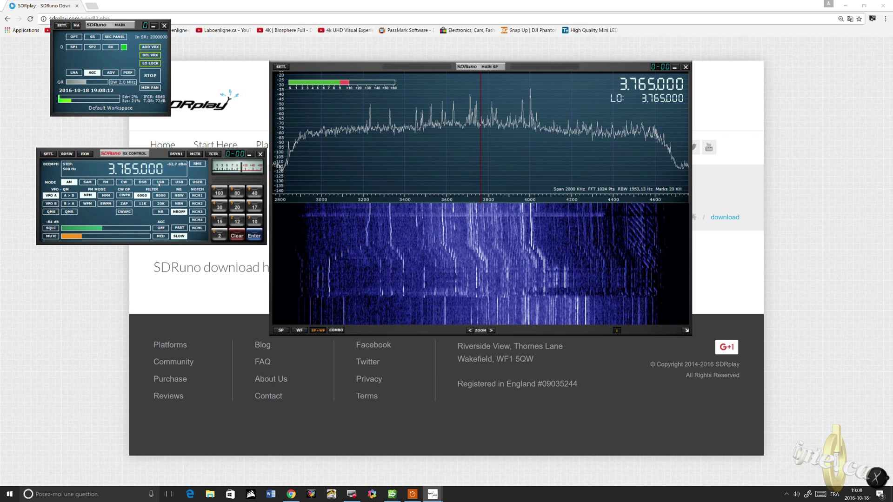
Switch demodulation to LSB and settle the tuning at 3.780000 MHz
{"action": "left_click", "coordinate": [160, 183]}
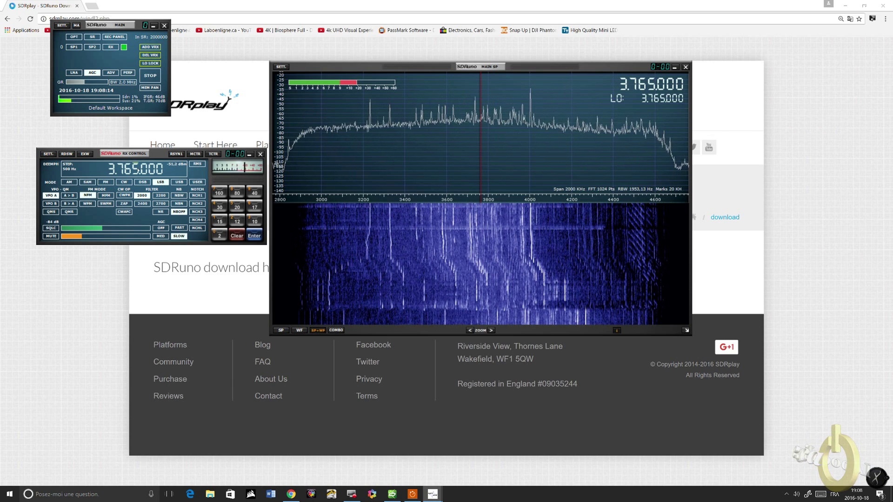
{"action": "scroll", "coordinate": [127, 171], "scroll_direction": "up", "scroll_amount": 1}
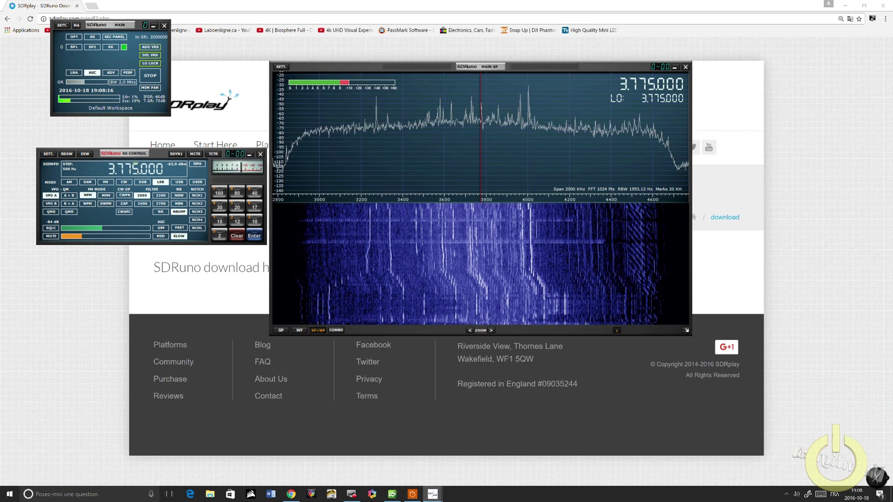
{"action": "scroll", "coordinate": [137, 172], "scroll_direction": "down", "scroll_amount": 3}
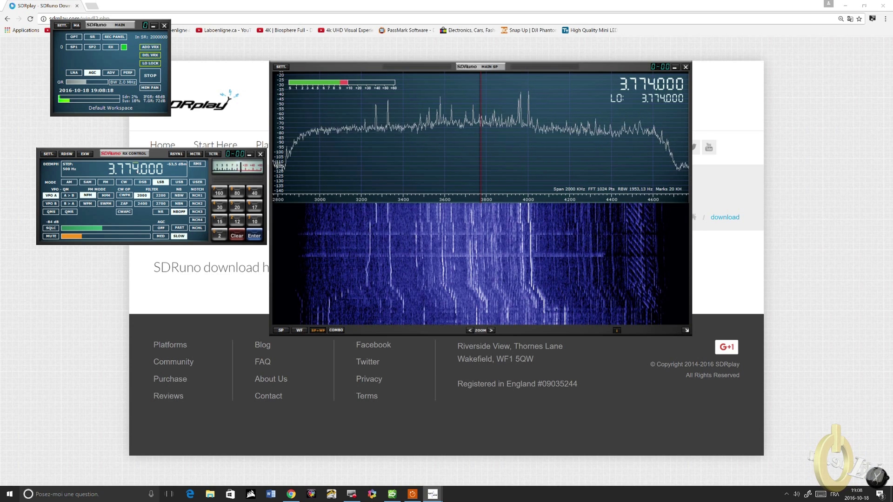
{"action": "scroll", "coordinate": [137, 172], "scroll_direction": "up", "scroll_amount": 4}
{"action": "scroll", "coordinate": [137, 172], "scroll_direction": "up", "scroll_amount": 4}
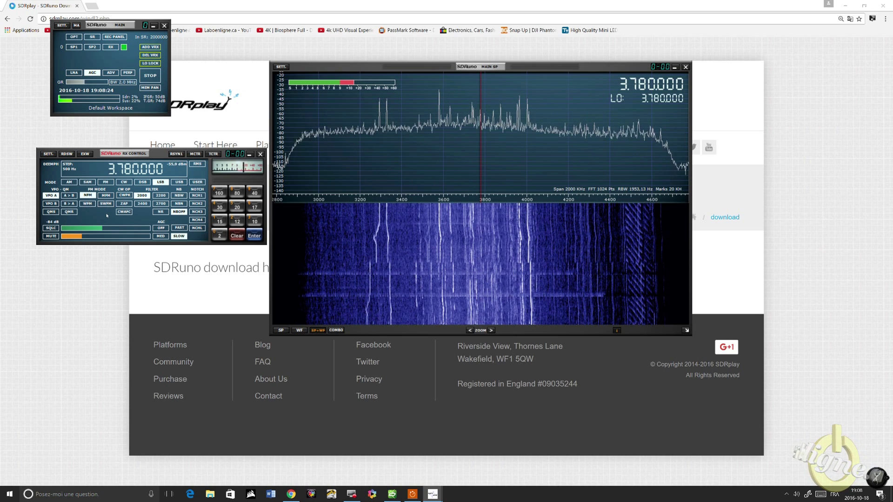
Stop the stopwatch at 01:57.20, bring SDRuno forward, tune to 3.800000 MHz and show the desktop
{"action": "left_click", "coordinate": [412, 494]}
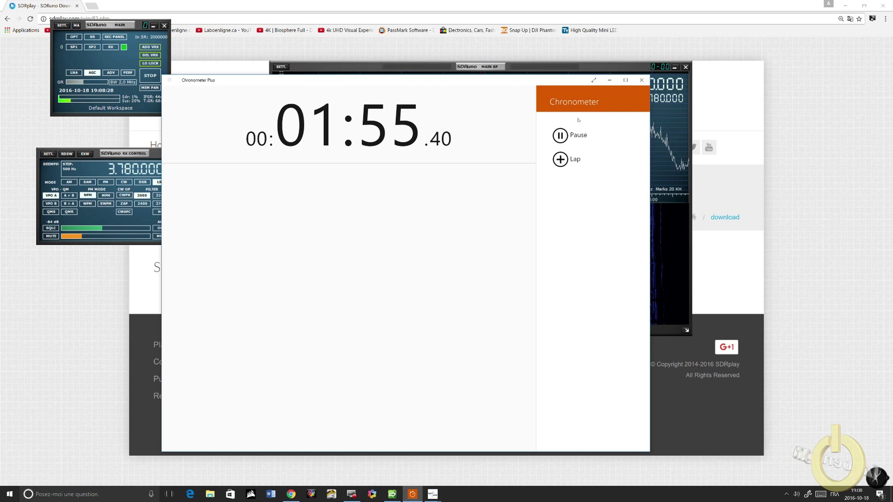
{"action": "left_click", "coordinate": [561, 135]}
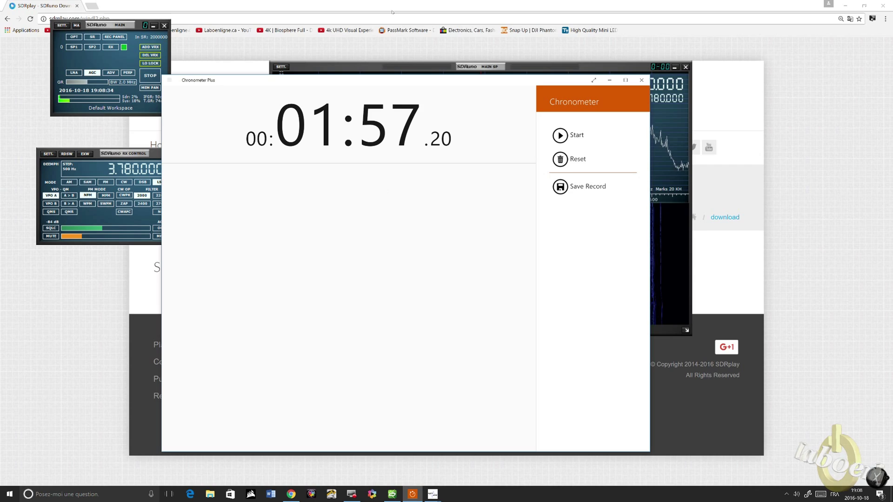
{"action": "left_click", "coordinate": [115, 27]}
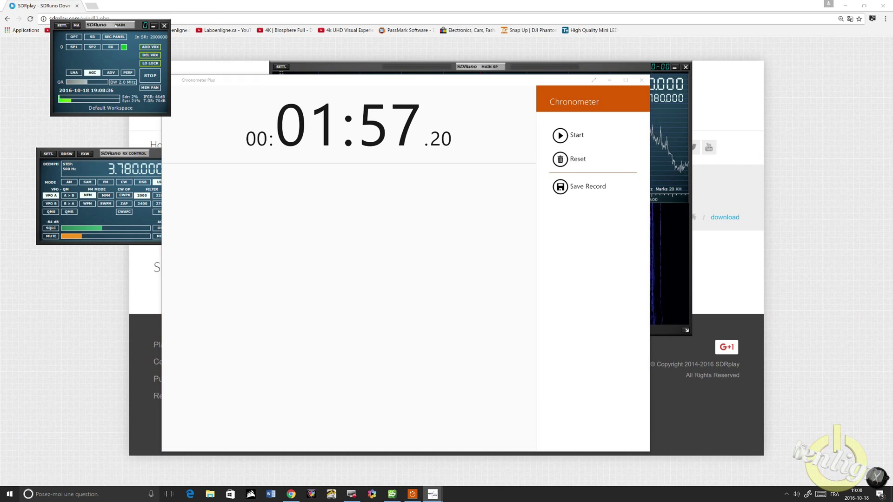
{"action": "left_click", "coordinate": [155, 150]}
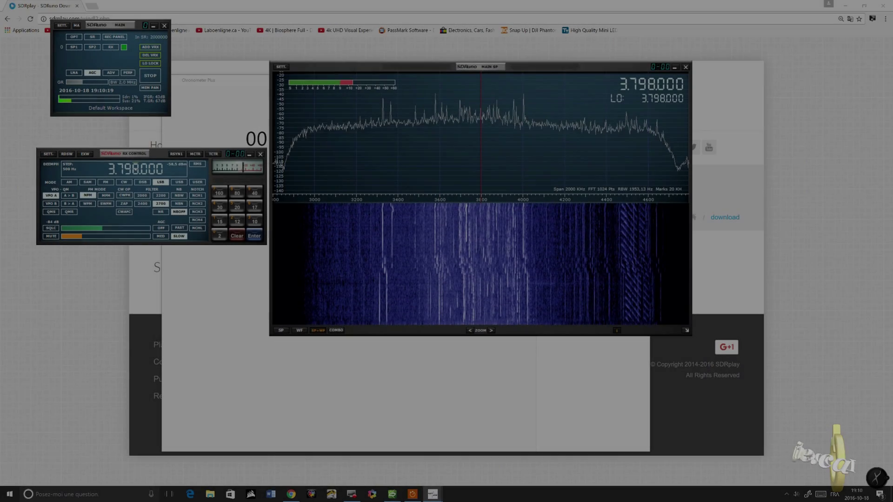
{"action": "scroll", "coordinate": [144, 172], "scroll_direction": "up", "scroll_amount": 4}
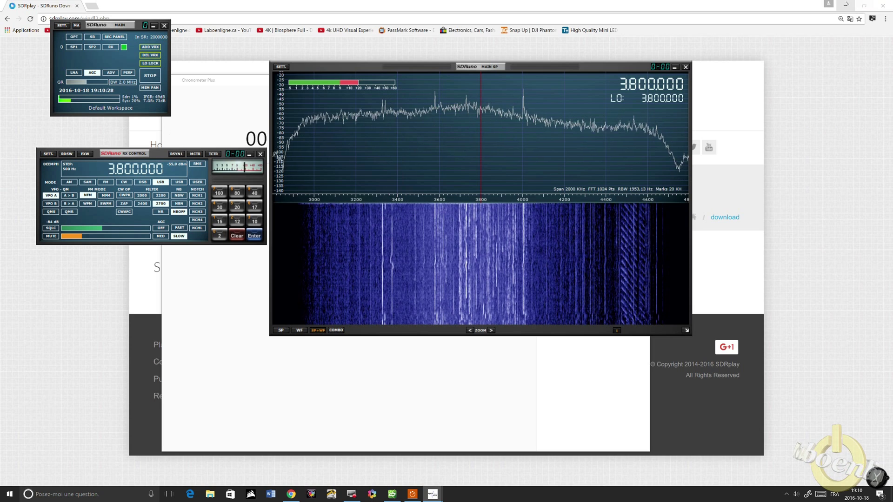
{"action": "key", "text": "super+d"}
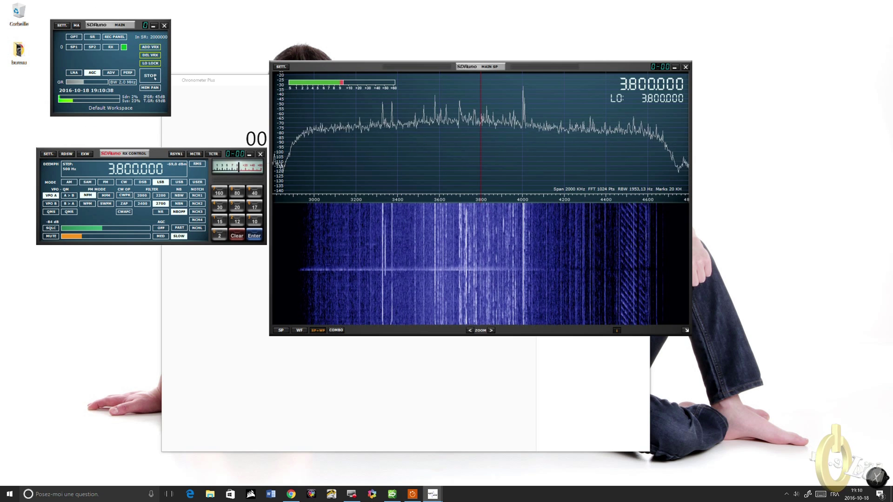
Open the recorder at the lower left, start recording, and shift the spectrum window up-right
{"action": "left_click", "coordinate": [82, 49]}
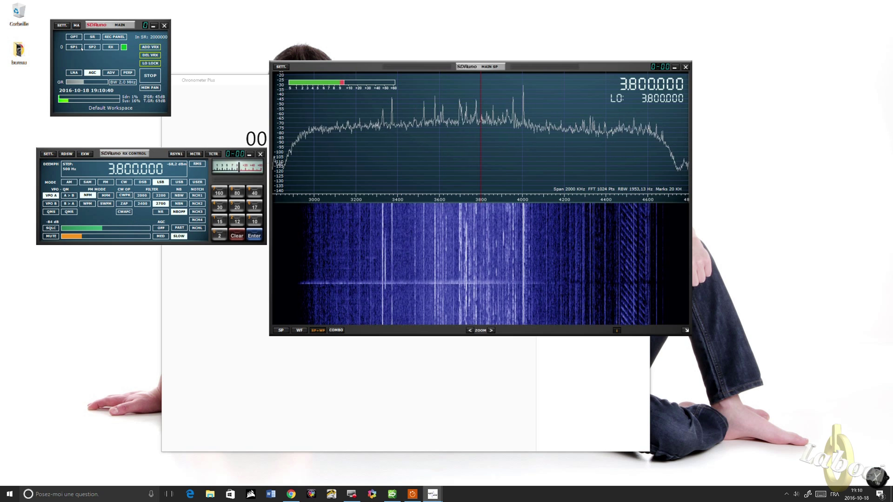
{"action": "left_click", "coordinate": [115, 37]}
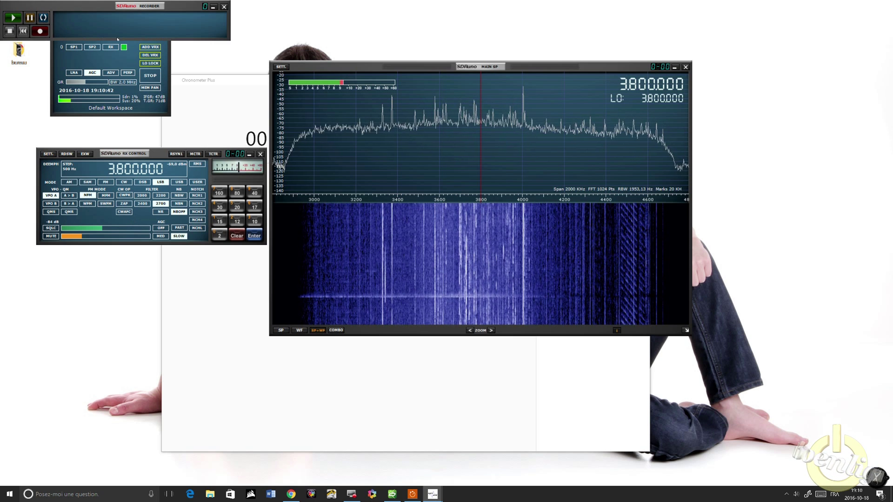
{"action": "left_click_drag", "start_coordinate": [177, 5], "coordinate": [190, 343]}
{"action": "left_click", "coordinate": [54, 368]}
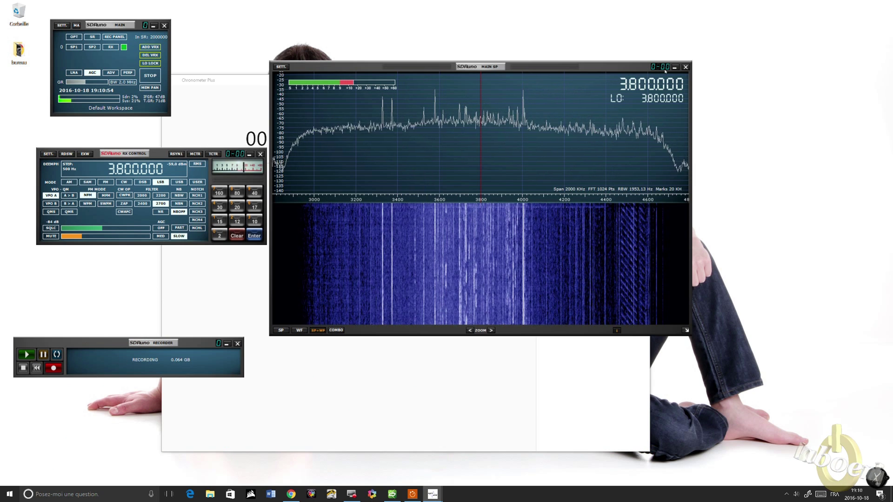
{"action": "left_click_drag", "start_coordinate": [606, 68], "coordinate": [653, 53]}
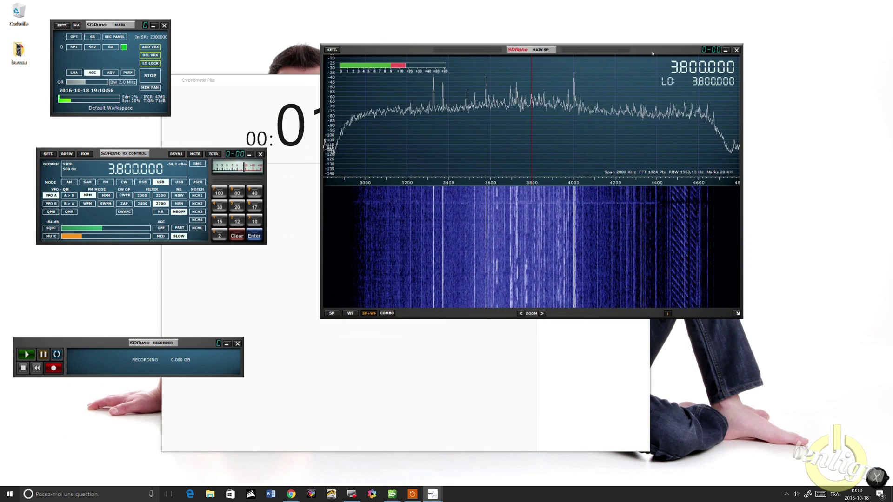
Stack MAIN, RX CONTROL and RECORDER beside the spectrum window, then tune down to 3.700000 MHz
{"action": "left_click_drag", "start_coordinate": [653, 53], "coordinate": [654, 53]}
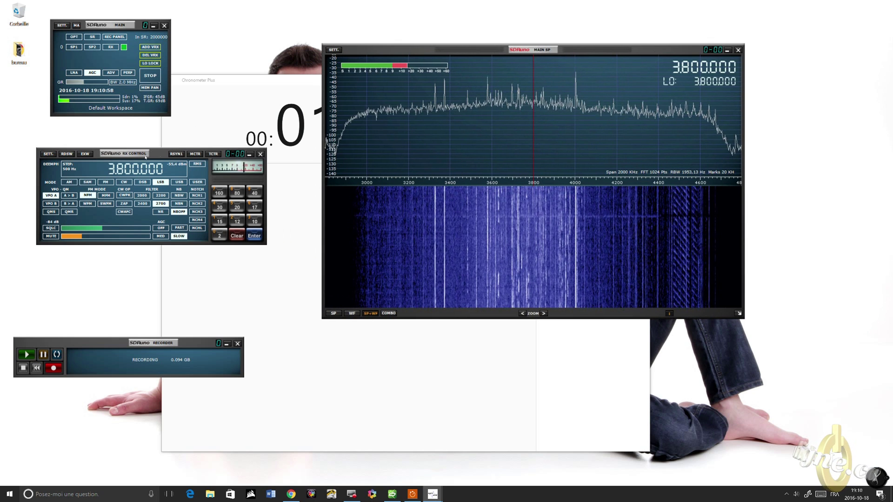
{"action": "left_click_drag", "start_coordinate": [159, 155], "coordinate": [198, 157]}
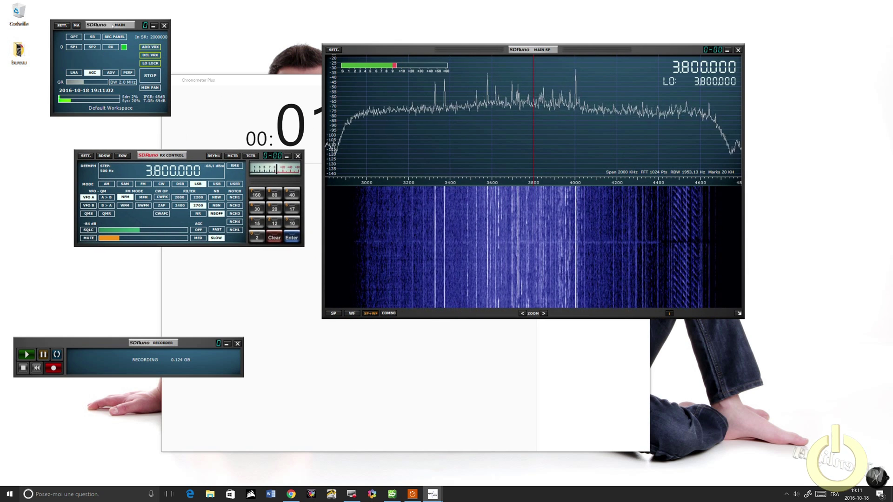
{"action": "left_click_drag", "start_coordinate": [112, 25], "coordinate": [199, 45]}
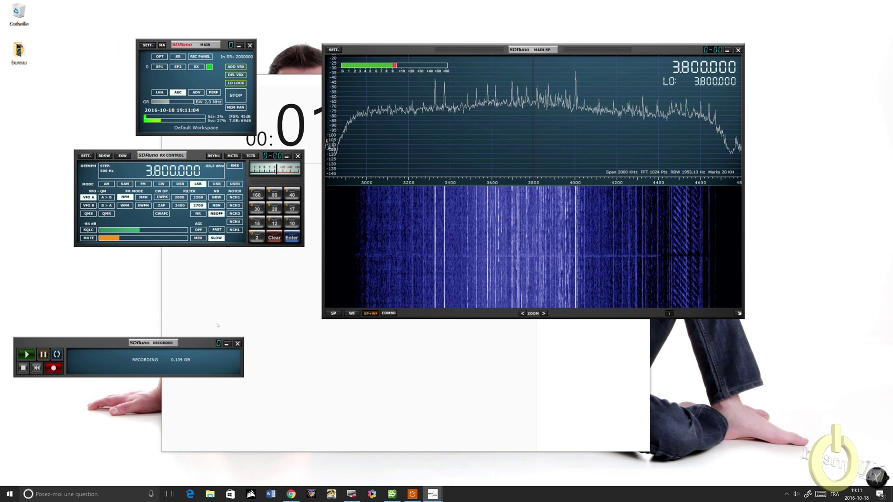
{"action": "left_click_drag", "start_coordinate": [200, 348], "coordinate": [259, 279]}
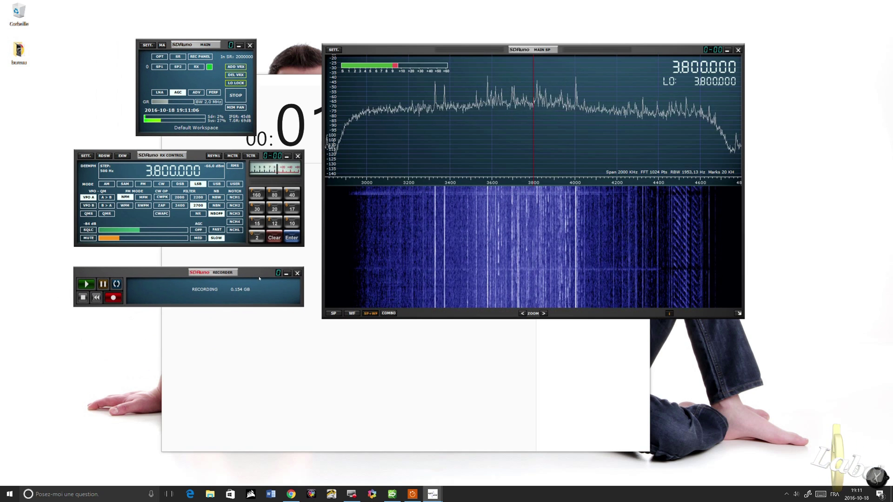
{"action": "left_click", "coordinate": [159, 175]}
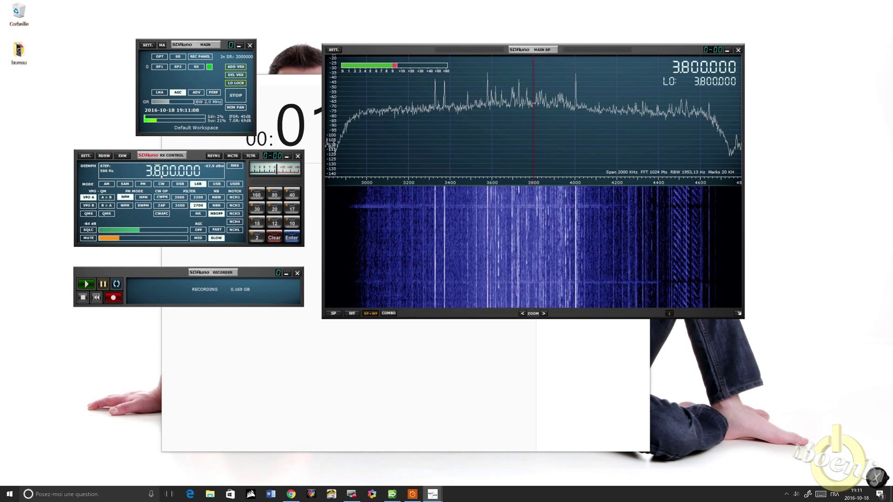
{"action": "scroll", "coordinate": [161, 176], "scroll_direction": "down", "scroll_amount": 2}
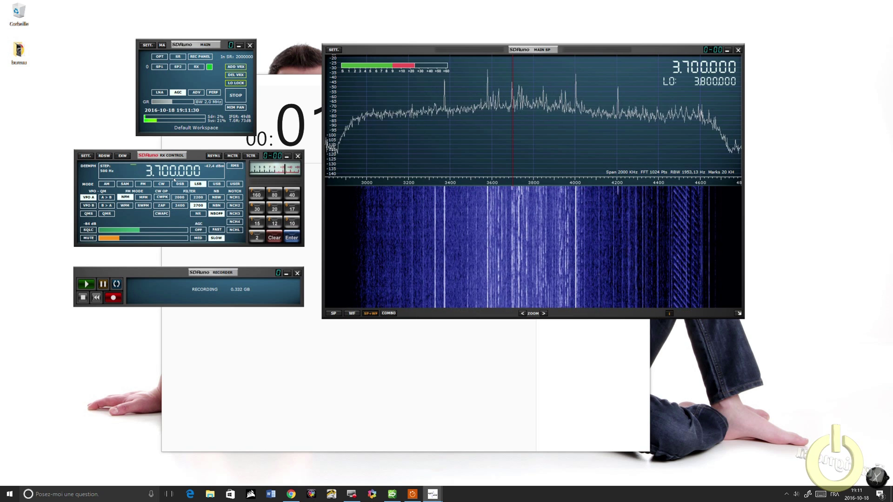
Retune to 4.002500 MHz via the signal near 4.003 MHz, then close RX CONTROL
{"action": "left_click", "coordinate": [151, 176]}
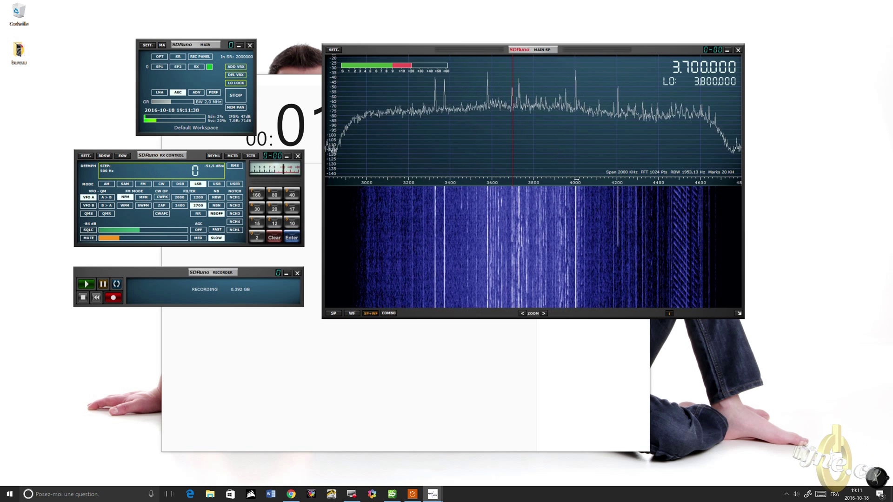
{"action": "left_click", "coordinate": [575, 175]}
{"action": "left_click", "coordinate": [154, 170]}
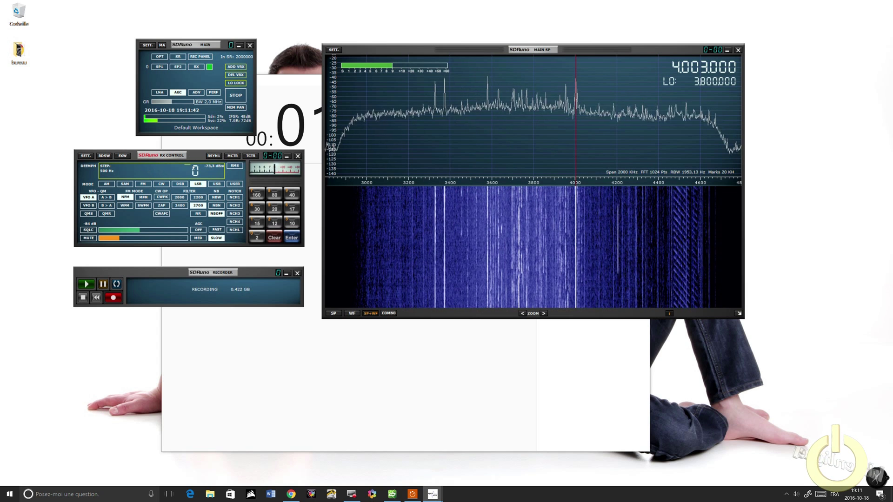
{"action": "scroll", "coordinate": [196, 171], "scroll_direction": "down", "scroll_amount": 1}
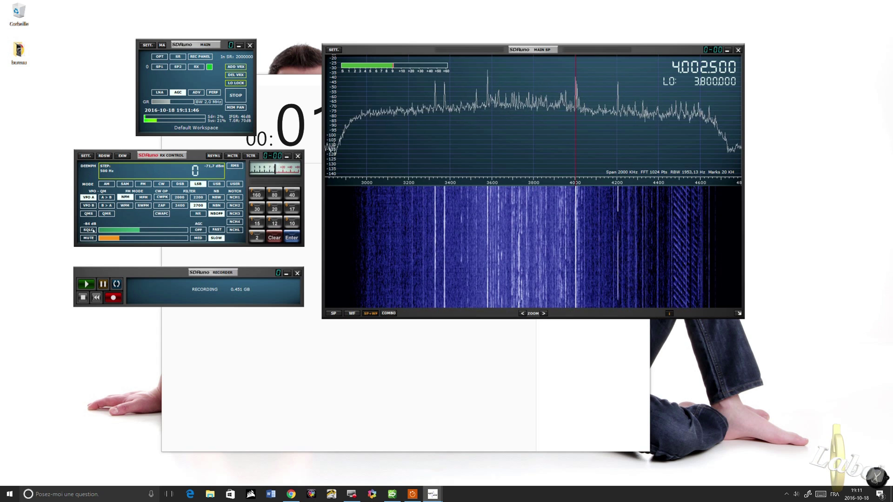
{"action": "left_click", "coordinate": [297, 156]}
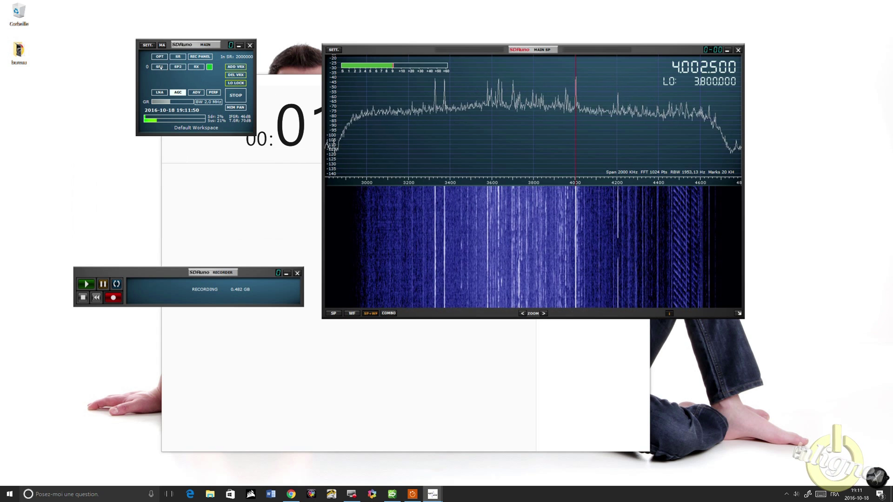
Reopen RX CONTROL from MAIN, tune up to 4.003500 MHz, and key in 4 as the first digit
{"action": "left_click", "coordinate": [175, 94]}
{"action": "left_click", "coordinate": [158, 68]}
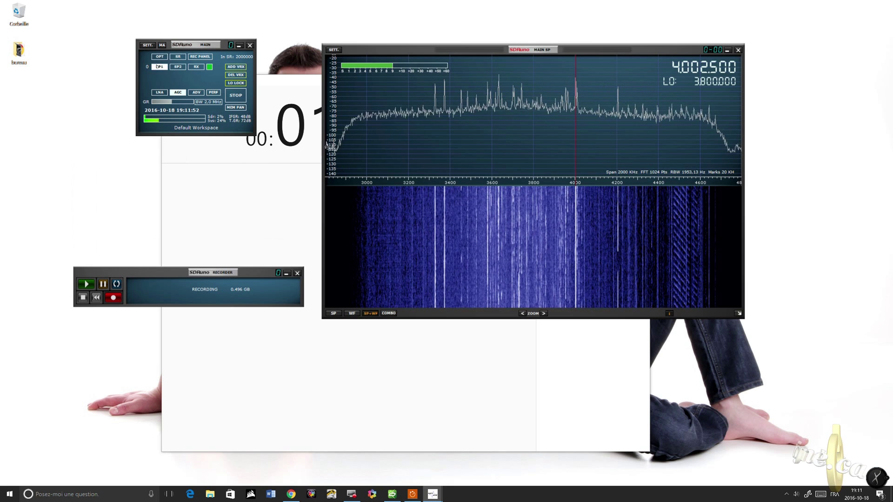
{"action": "left_click", "coordinate": [197, 67]}
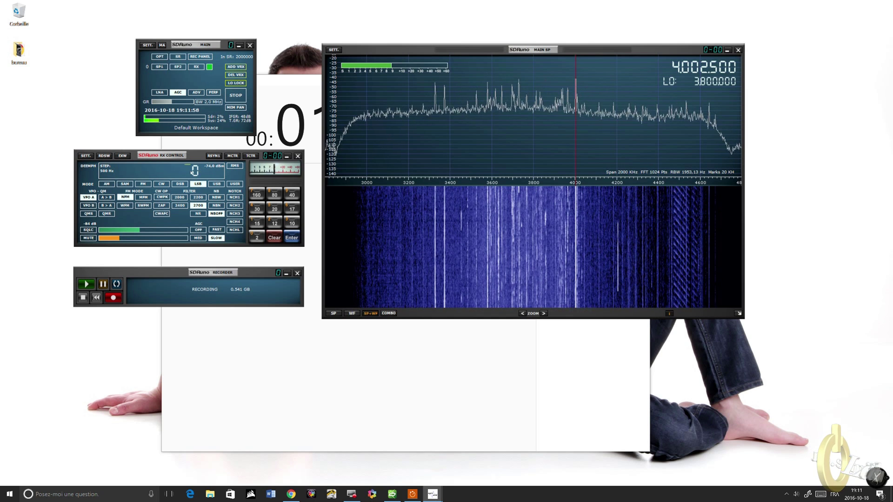
{"action": "scroll", "coordinate": [193, 172], "scroll_direction": "up", "scroll_amount": 1}
{"action": "scroll", "coordinate": [213, 179], "scroll_direction": "up", "scroll_amount": 3}
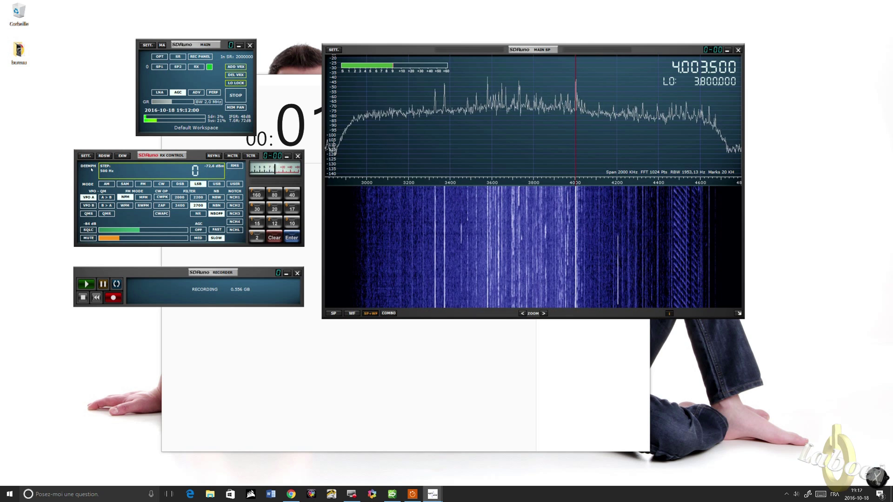
{"action": "left_click", "coordinate": [259, 208]}
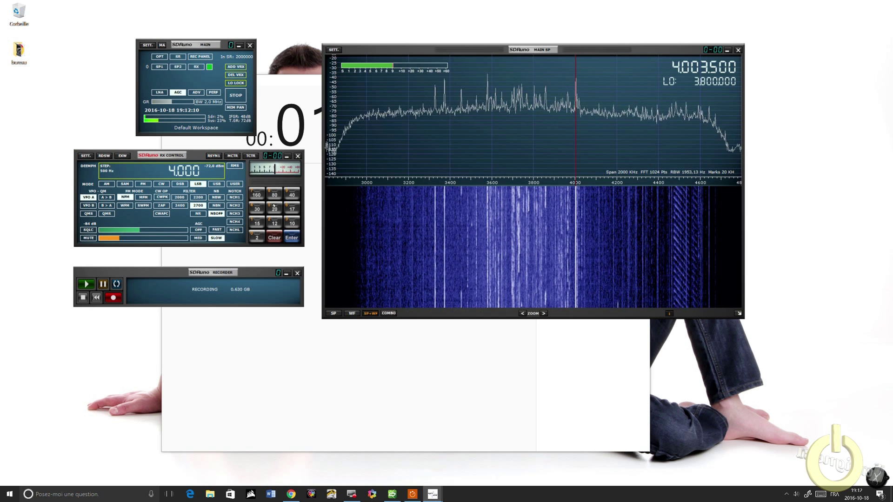
Sample signals near 4190 and 4477 kHz and toggle the signal meter between peak and RMS
{"action": "left_click", "coordinate": [618, 176]}
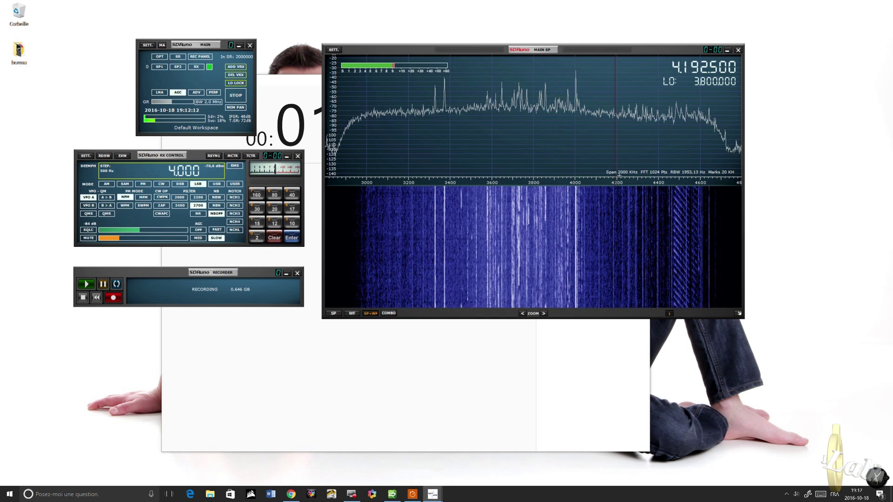
{"action": "left_click", "coordinate": [677, 180]}
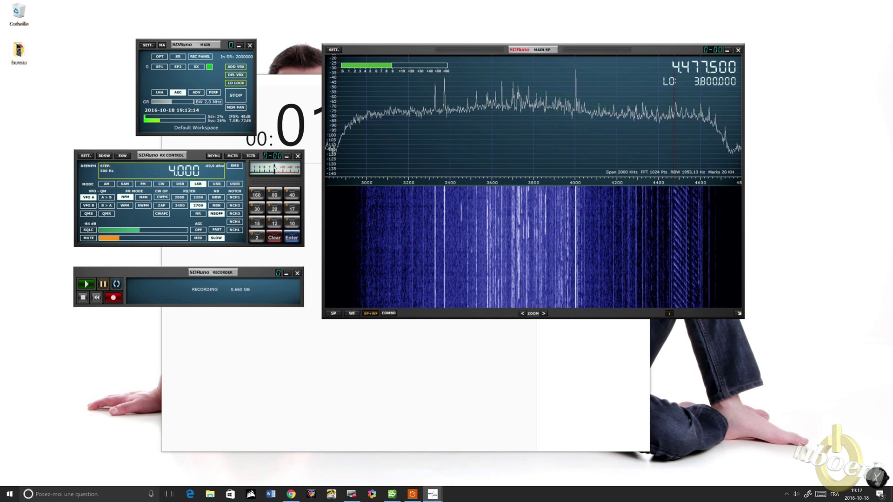
{"action": "left_click", "coordinate": [174, 177]}
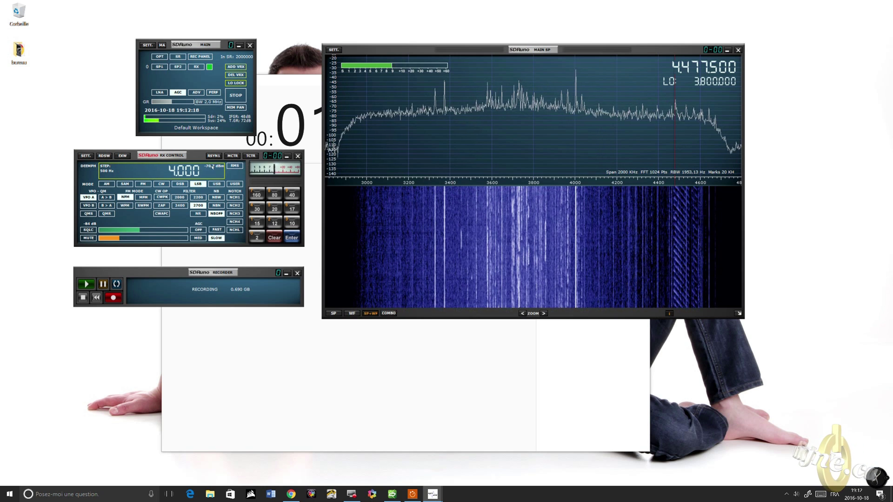
{"action": "left_click", "coordinate": [236, 166]}
{"action": "left_click", "coordinate": [235, 166]}
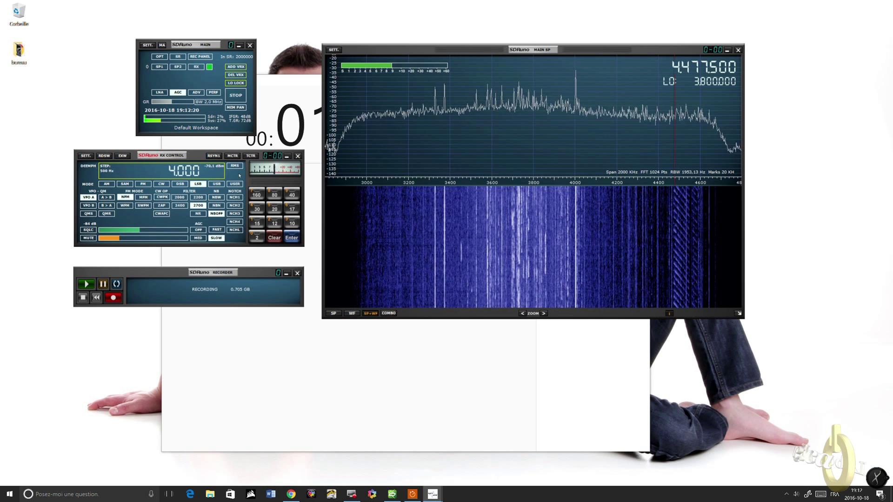
Scan 3935, 3692 and 4000 kHz on the spectrum, then tune to 3.579.500 MHz
{"action": "scroll", "coordinate": [511, 229], "scroll_direction": "up", "scroll_amount": 6}
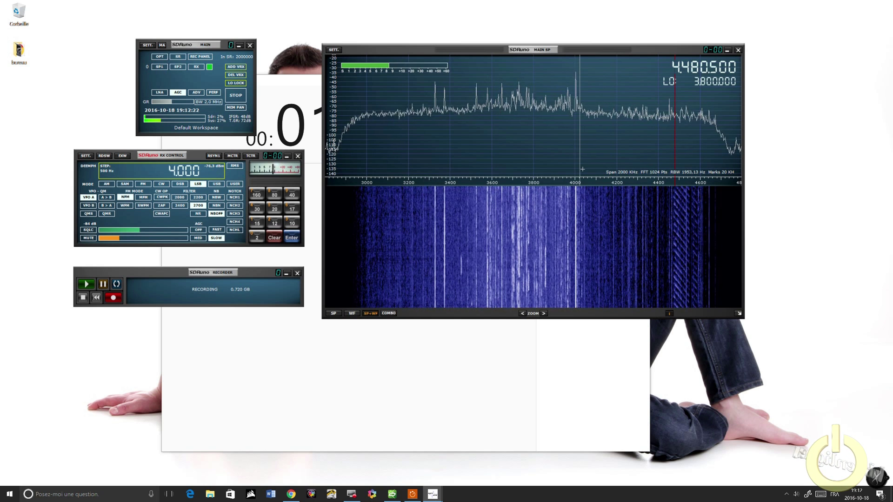
{"action": "left_click", "coordinate": [561, 172]}
{"action": "left_click", "coordinate": [511, 172]}
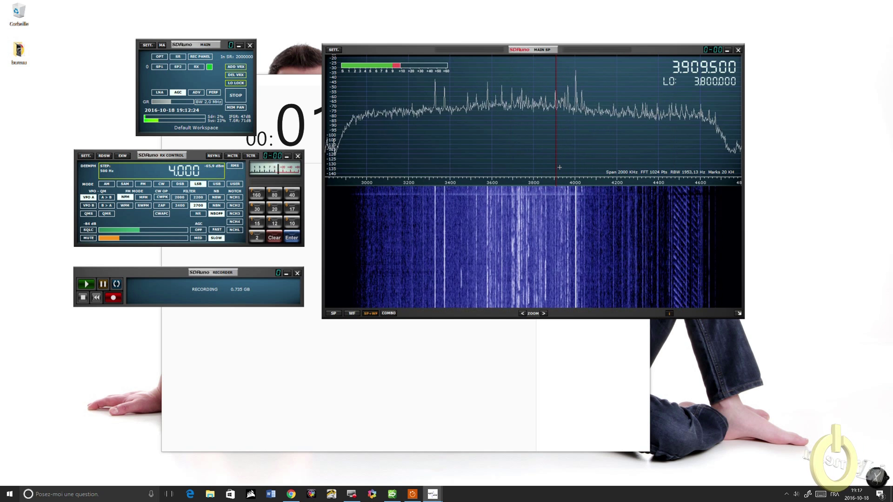
{"action": "scroll", "coordinate": [554, 167], "scroll_direction": "down", "scroll_amount": 5}
{"action": "scroll", "coordinate": [542, 166], "scroll_direction": "up", "scroll_amount": 20}
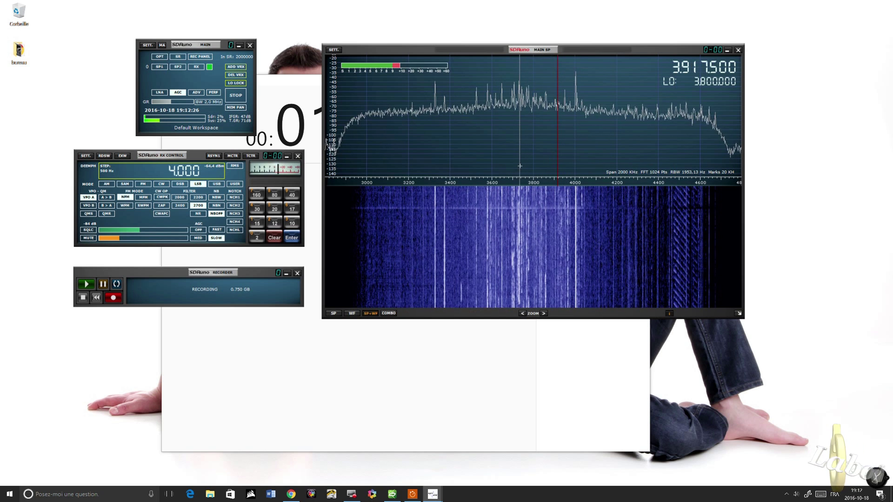
{"action": "scroll", "coordinate": [524, 165], "scroll_direction": "down", "scroll_amount": 4}
{"action": "scroll", "coordinate": [524, 163], "scroll_direction": "down", "scroll_amount": 15}
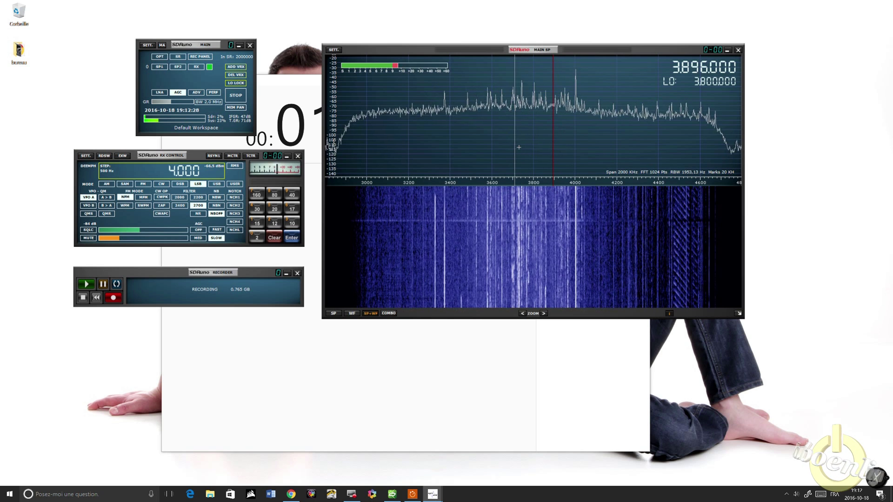
{"action": "left_click", "coordinate": [579, 143]}
{"action": "scroll", "coordinate": [579, 142], "scroll_direction": "up", "scroll_amount": 20}
{"action": "scroll", "coordinate": [578, 142], "scroll_direction": "down", "scroll_amount": 20}
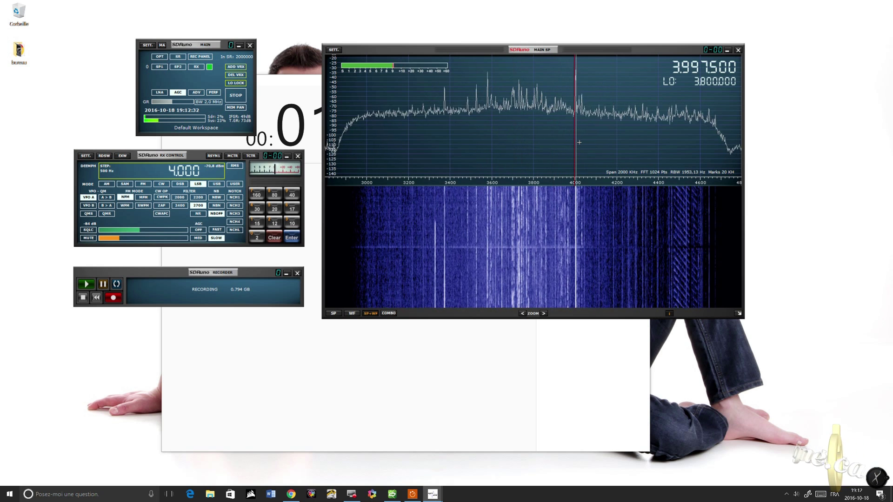
{"action": "scroll", "coordinate": [579, 142], "scroll_direction": "up", "scroll_amount": 15}
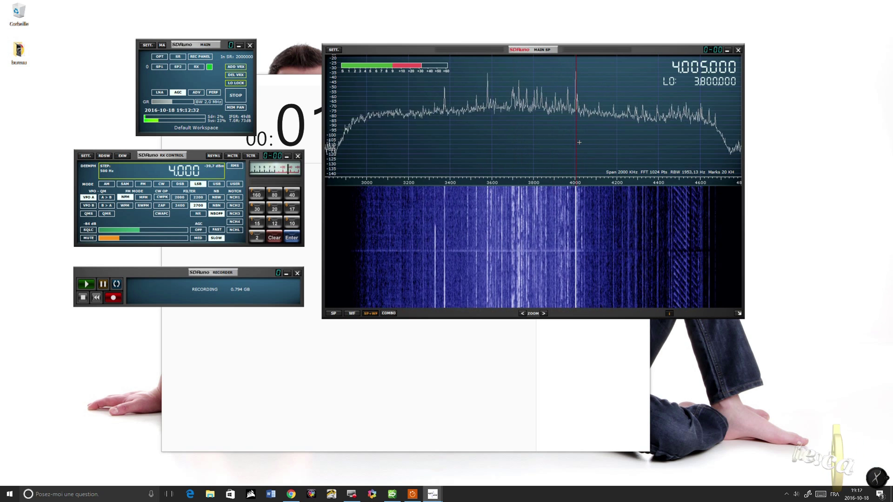
{"action": "left_click", "coordinate": [491, 139]}
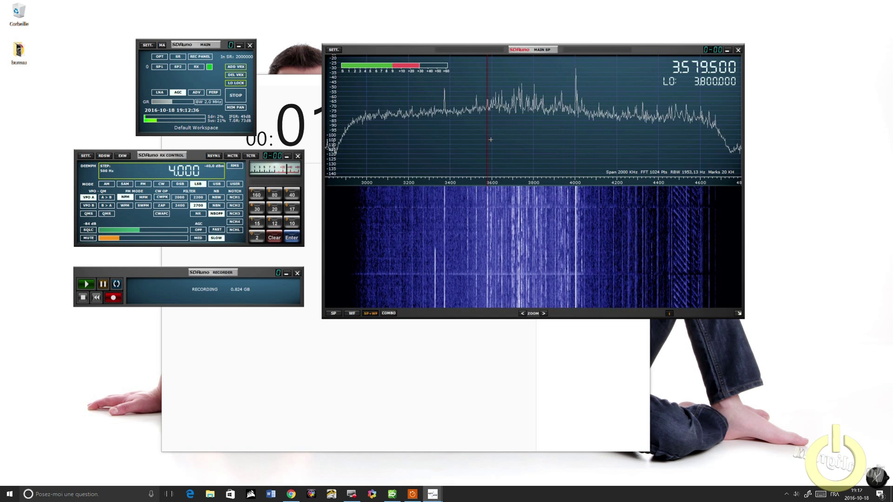
Keep LSB demodulation selected and close the RX CONTROL window
{"action": "left_click", "coordinate": [192, 173]}
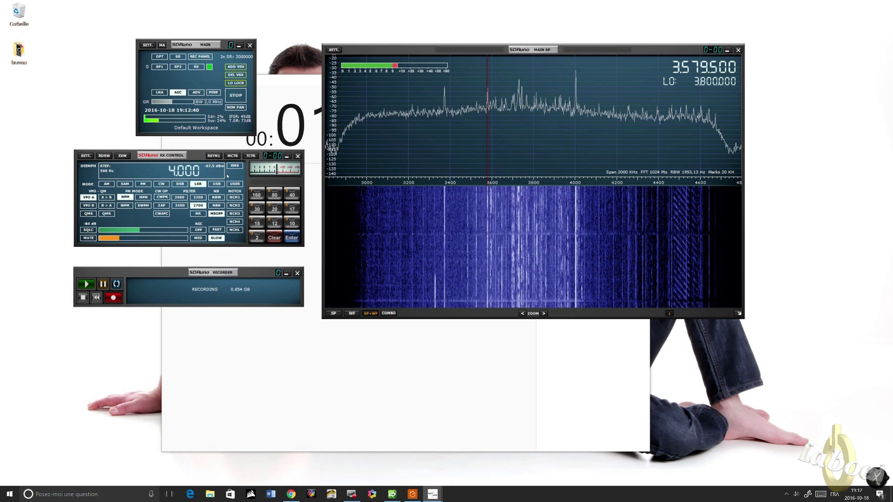
{"action": "left_click", "coordinate": [107, 183]}
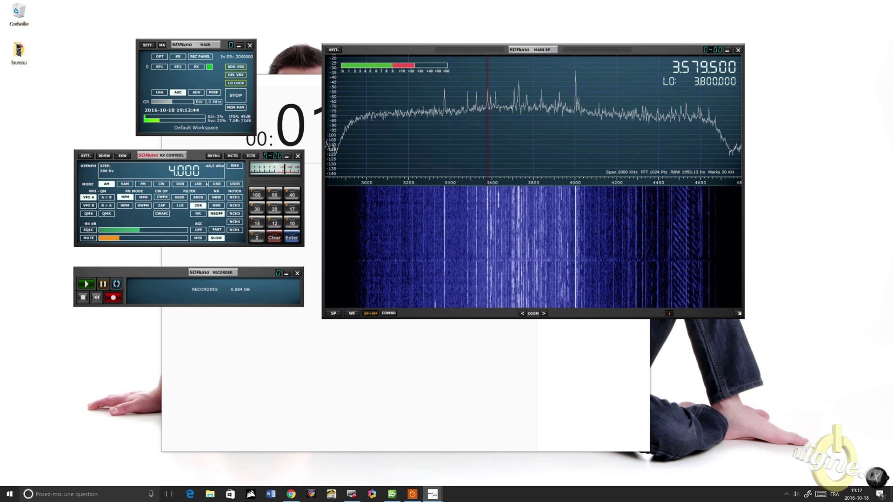
{"action": "left_click", "coordinate": [298, 156]}
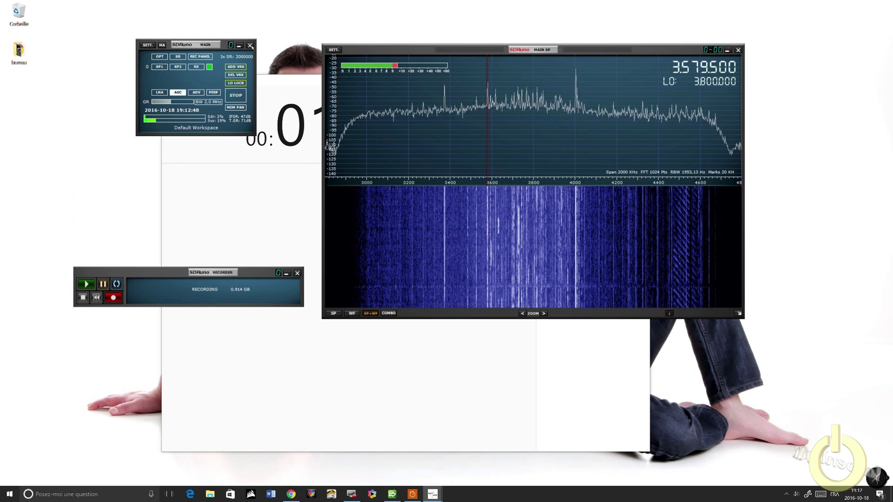
Quit SDRuno and relaunch it by searching 'sdr' in Windows search
{"action": "left_click", "coordinate": [250, 46]}
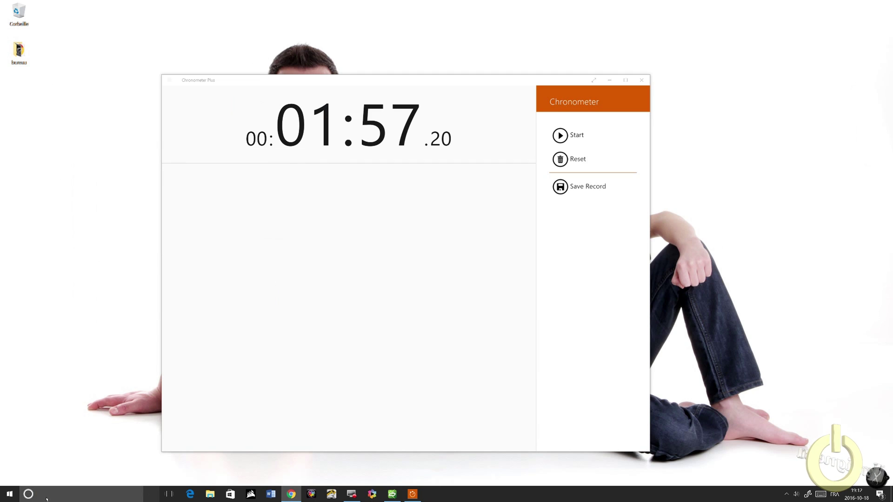
{"action": "left_click", "coordinate": [47, 499]}
{"action": "type", "text": "sd"}
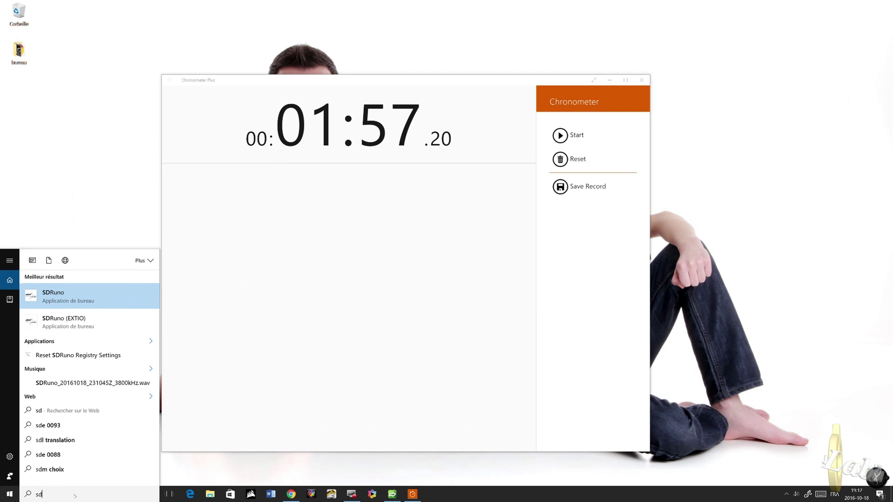
{"action": "type", "text": "r"}
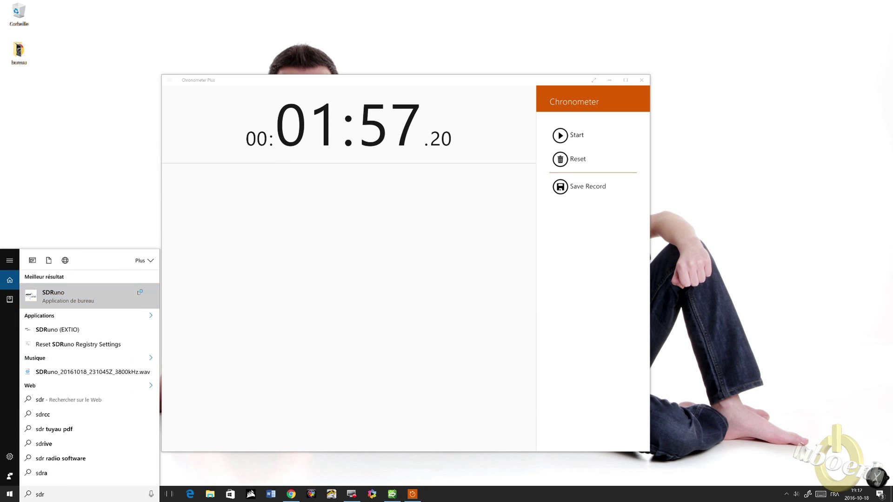
{"action": "left_click", "coordinate": [137, 291]}
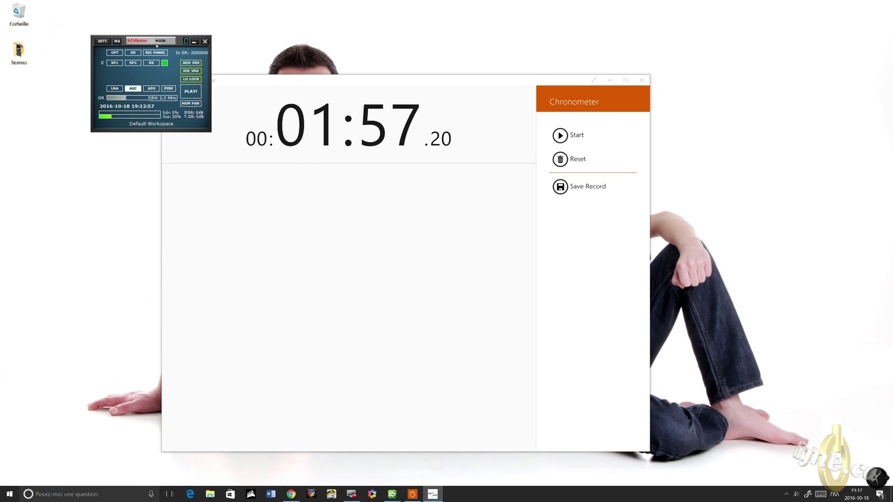
Open the SP1 spectrum, start the receiver, and place RX CONTROL below MAIN
{"action": "left_click", "coordinate": [123, 71]}
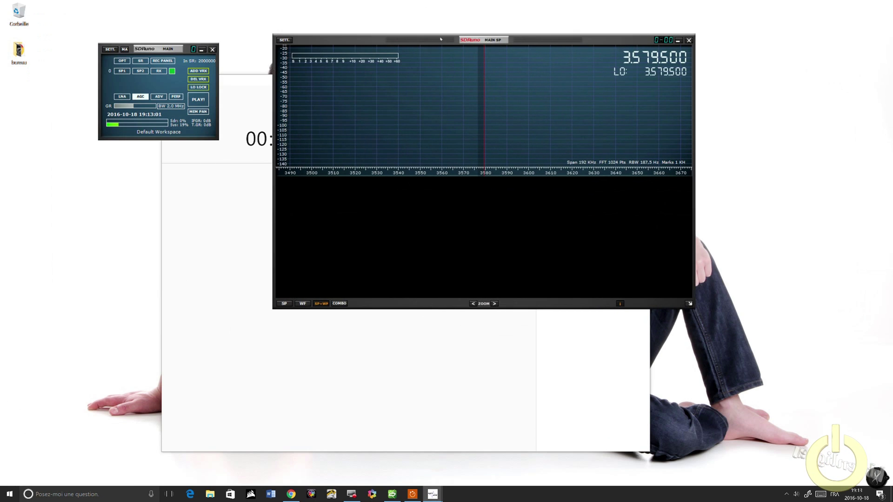
{"action": "left_click", "coordinate": [198, 100]}
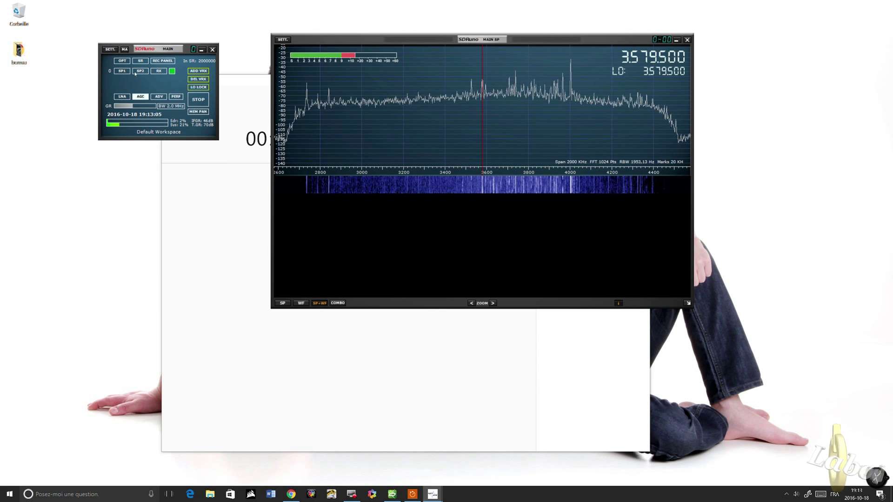
{"action": "left_click", "coordinate": [159, 71]}
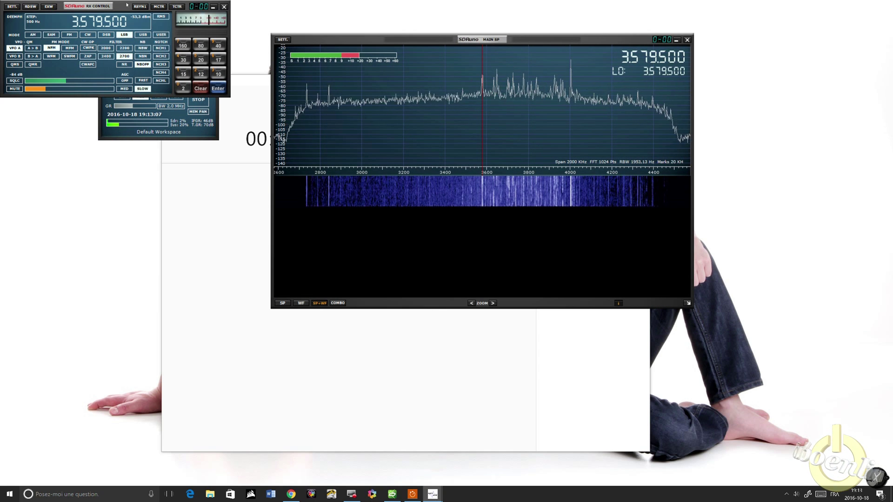
{"action": "left_click_drag", "start_coordinate": [127, 4], "coordinate": [154, 166]}
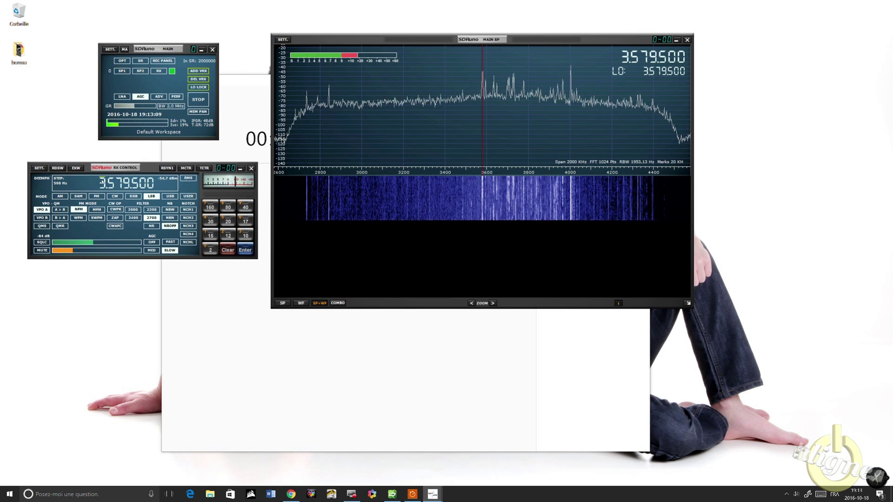
Wheel the frequency digits to tune to 96.900.000 MHz in the FM broadcast band
{"action": "scroll", "coordinate": [103, 183], "scroll_direction": "down", "scroll_amount": 1}
{"action": "scroll", "coordinate": [103, 184], "scroll_direction": "up", "scroll_amount": 9}
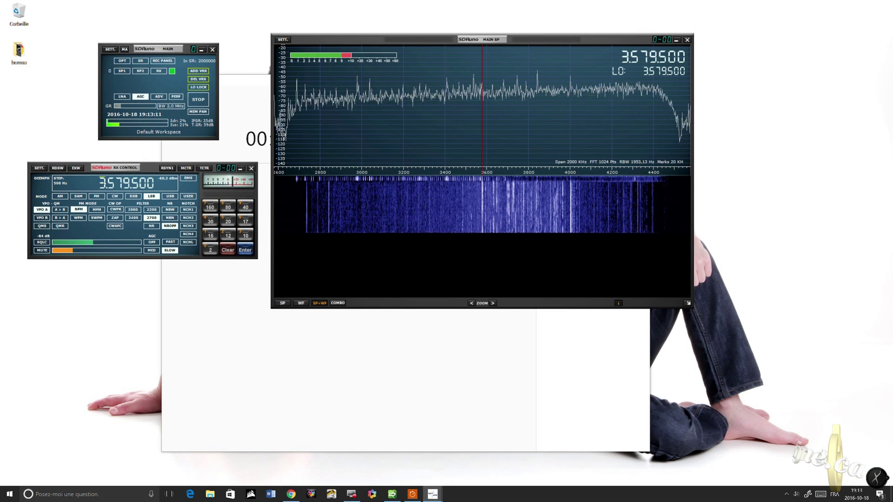
{"action": "scroll", "coordinate": [102, 183], "scroll_direction": "up", "scroll_amount": 20}
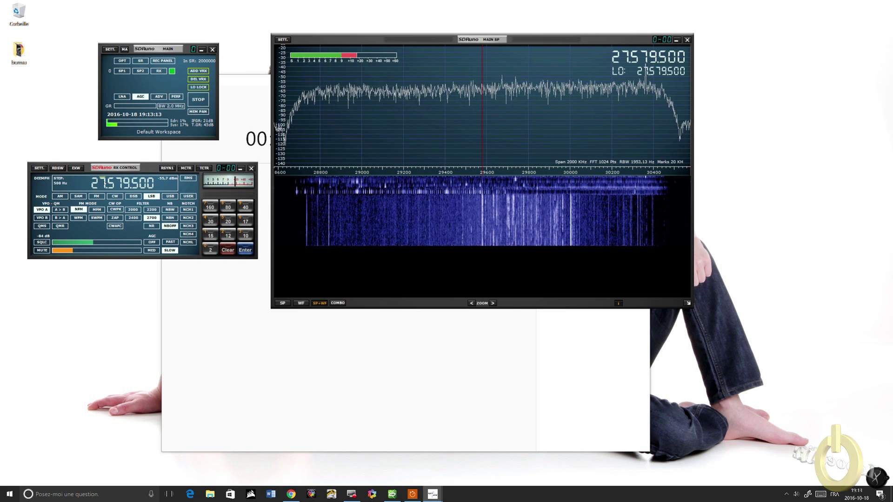
{"action": "scroll", "coordinate": [102, 183], "scroll_direction": "up", "scroll_amount": 20}
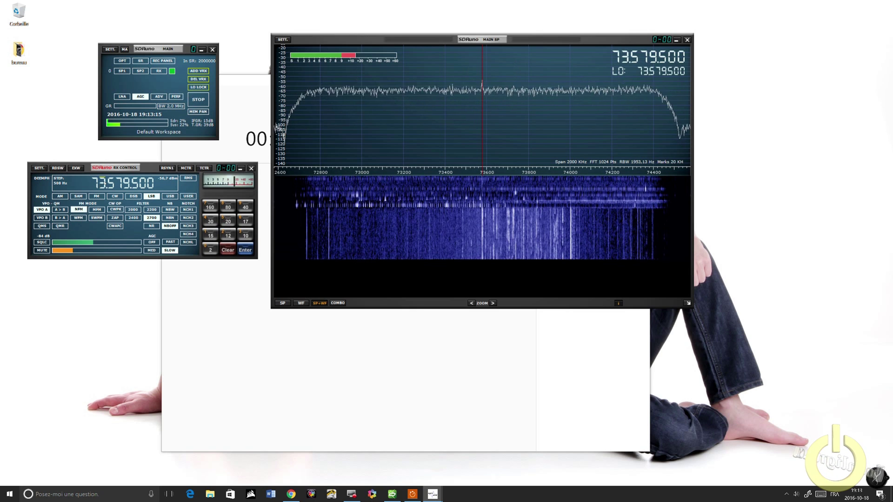
{"action": "scroll", "coordinate": [102, 183], "scroll_direction": "up", "scroll_amount": 4}
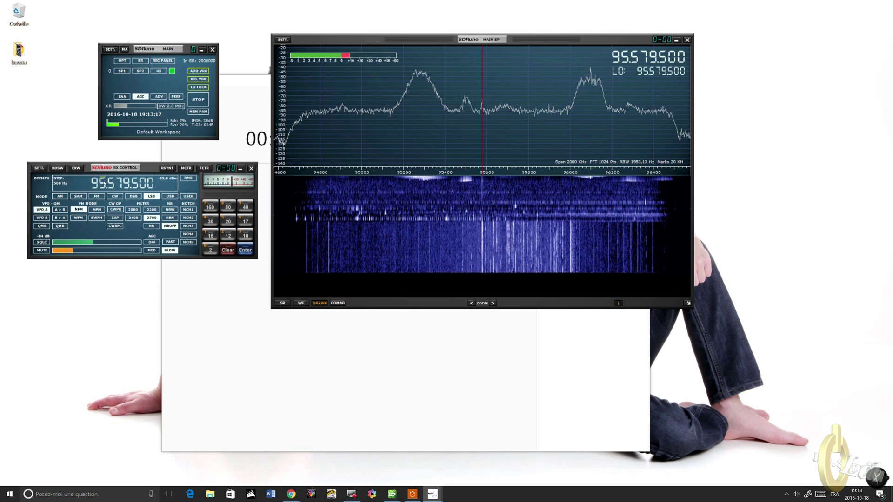
{"action": "scroll", "coordinate": [102, 183], "scroll_direction": "down", "scroll_amount": 3}
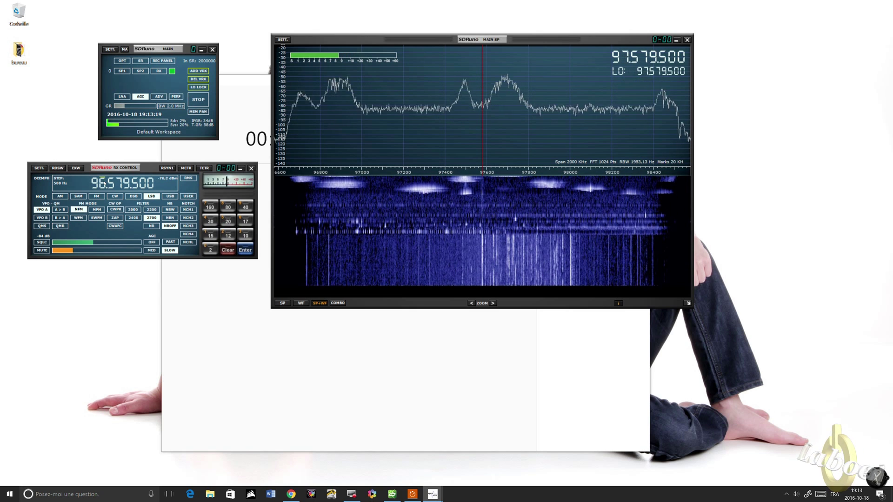
{"action": "scroll", "coordinate": [102, 183], "scroll_direction": "down", "scroll_amount": 5}
{"action": "scroll", "coordinate": [102, 183], "scroll_direction": "up", "scroll_amount": 8}
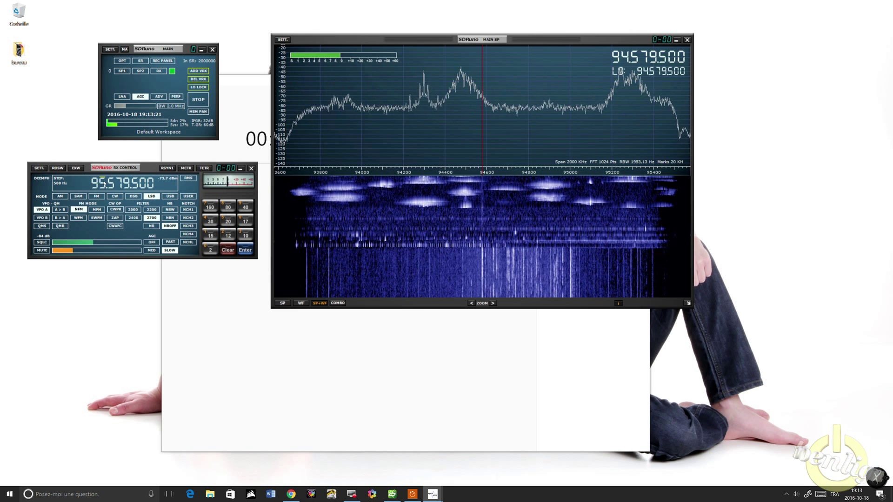
{"action": "scroll", "coordinate": [100, 184], "scroll_direction": "up", "scroll_amount": 1}
{"action": "scroll", "coordinate": [100, 183], "scroll_direction": "down", "scroll_amount": 3}
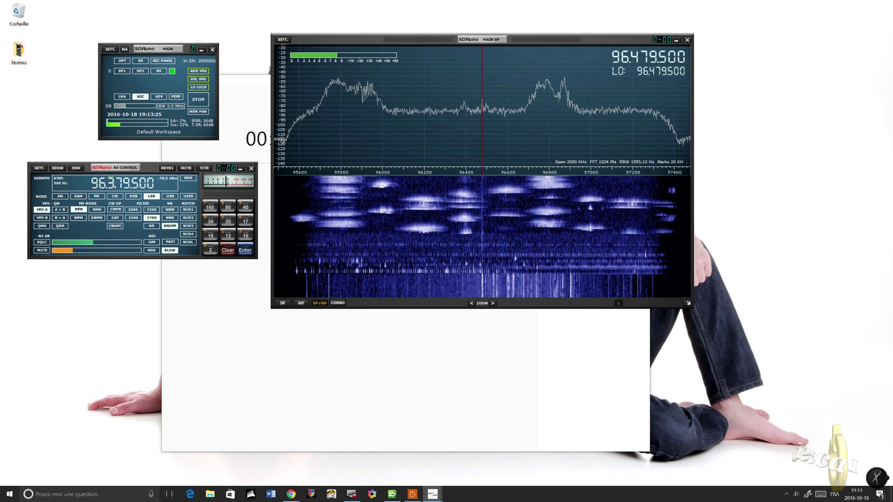
{"action": "scroll", "coordinate": [113, 185], "scroll_direction": "up", "scroll_amount": 1}
{"action": "scroll", "coordinate": [113, 185], "scroll_direction": "up", "scroll_amount": 2}
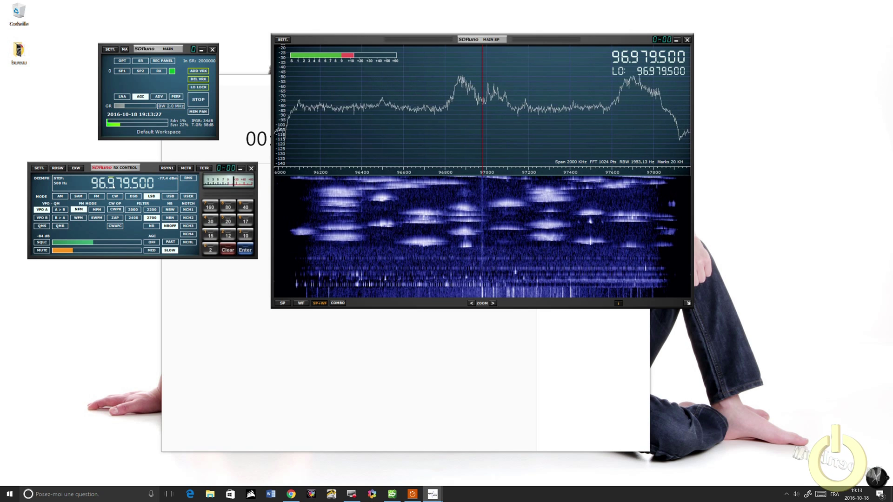
{"action": "scroll", "coordinate": [121, 182], "scroll_direction": "up", "scroll_amount": 4}
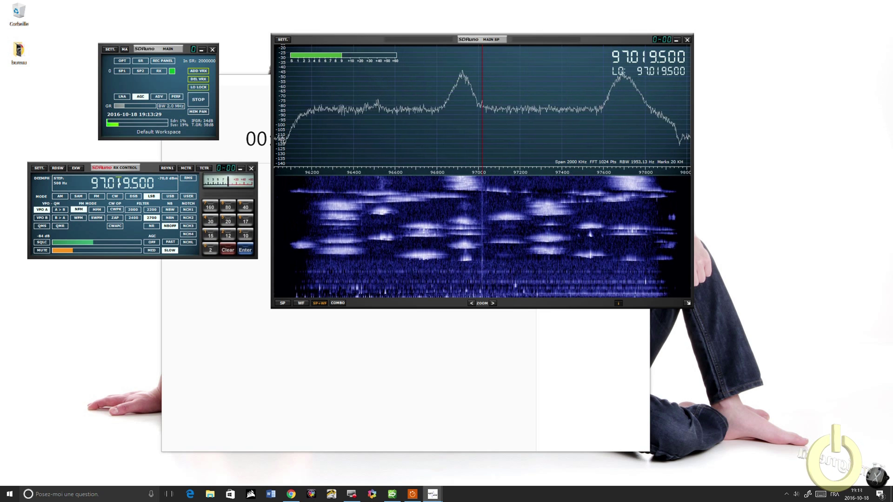
{"action": "scroll", "coordinate": [120, 182], "scroll_direction": "down", "scroll_amount": 7}
{"action": "scroll", "coordinate": [119, 182], "scroll_direction": "down", "scroll_amount": 4}
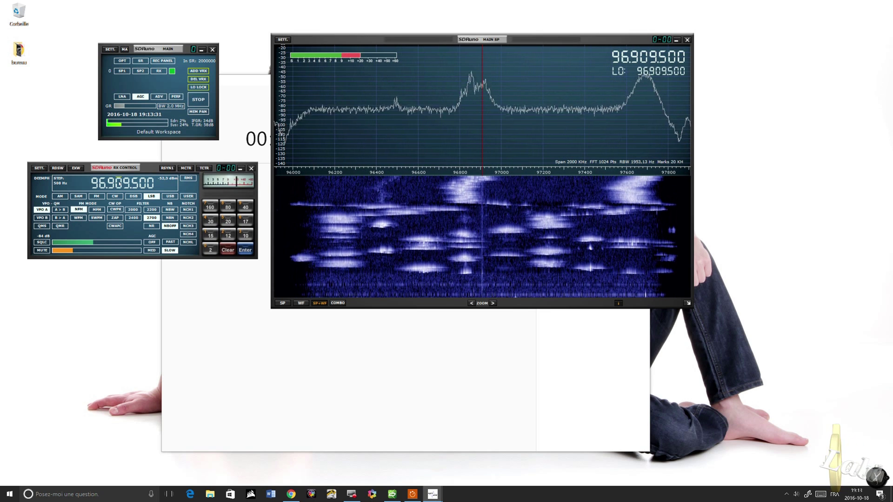
{"action": "scroll", "coordinate": [119, 183], "scroll_direction": "down", "scroll_amount": 3}
{"action": "scroll", "coordinate": [125, 183], "scroll_direction": "down", "scroll_amount": 7}
{"action": "scroll", "coordinate": [114, 184], "scroll_direction": "up", "scroll_amount": 2}
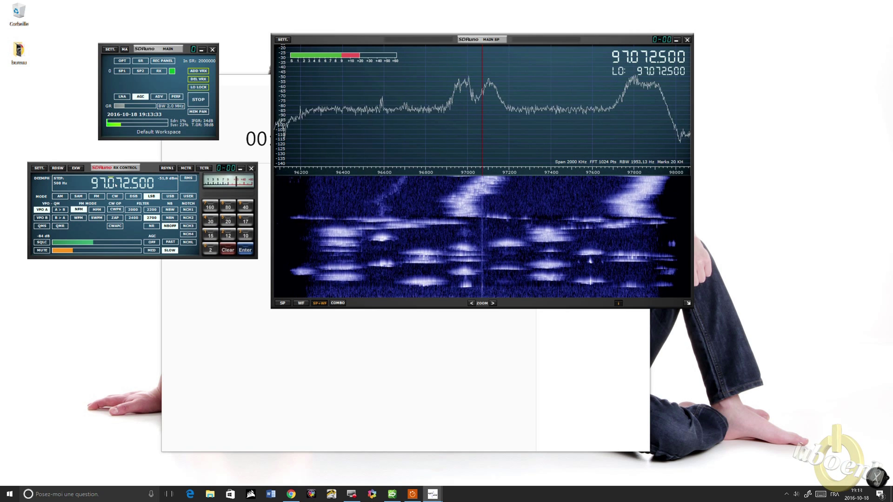
{"action": "scroll", "coordinate": [121, 184], "scroll_direction": "down", "scroll_amount": 1}
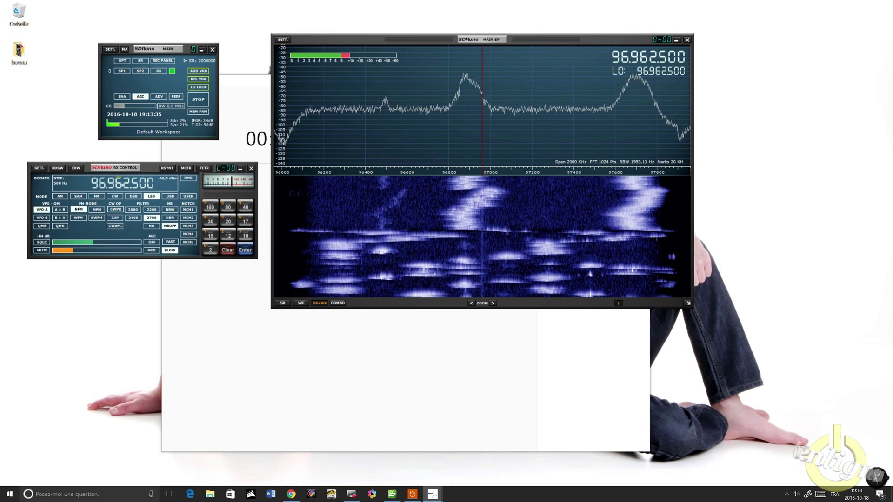
{"action": "scroll", "coordinate": [120, 183], "scroll_direction": "down", "scroll_amount": 2}
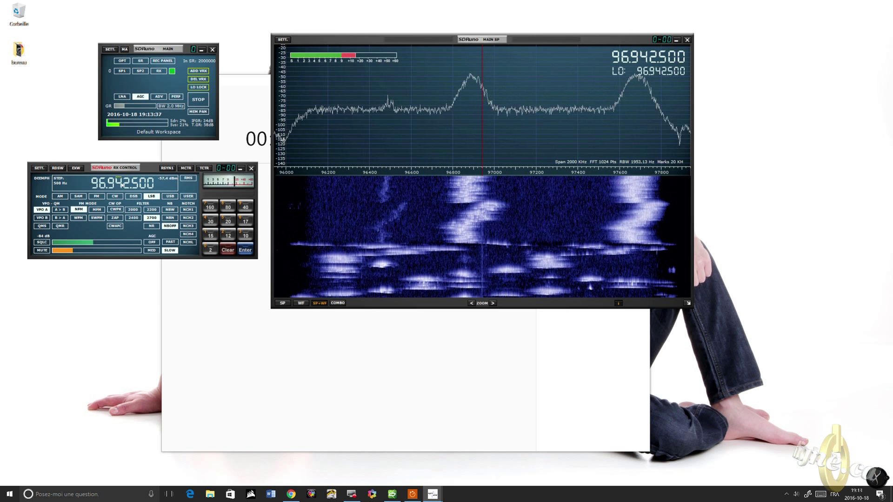
{"action": "scroll", "coordinate": [119, 184], "scroll_direction": "down", "scroll_amount": 2}
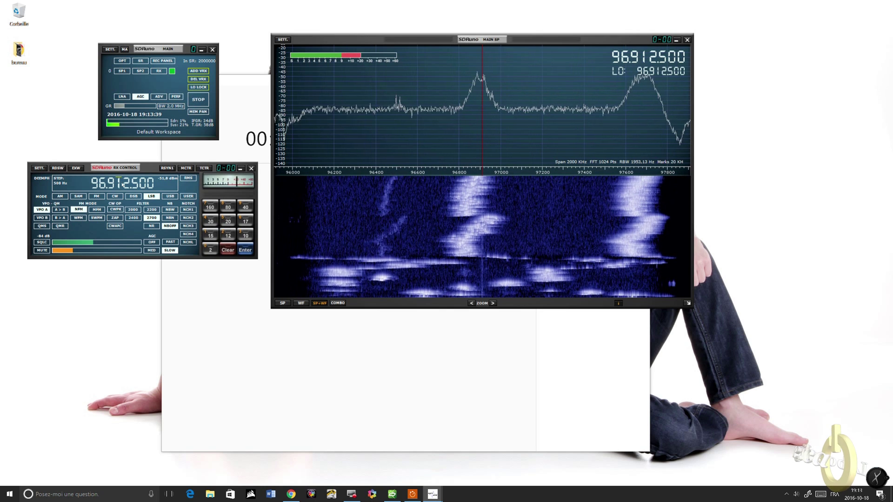
{"action": "scroll", "coordinate": [126, 185], "scroll_direction": "down", "scroll_amount": 1}
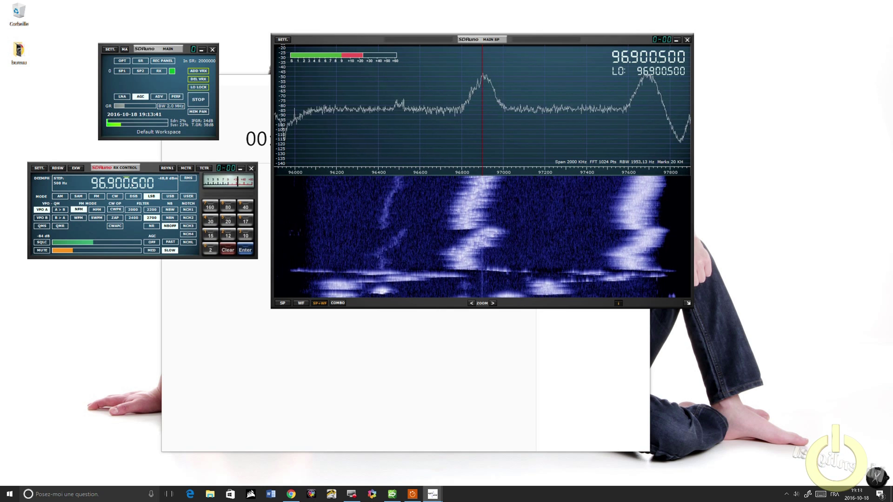
{"action": "scroll", "coordinate": [138, 186], "scroll_direction": "up", "scroll_amount": 1}
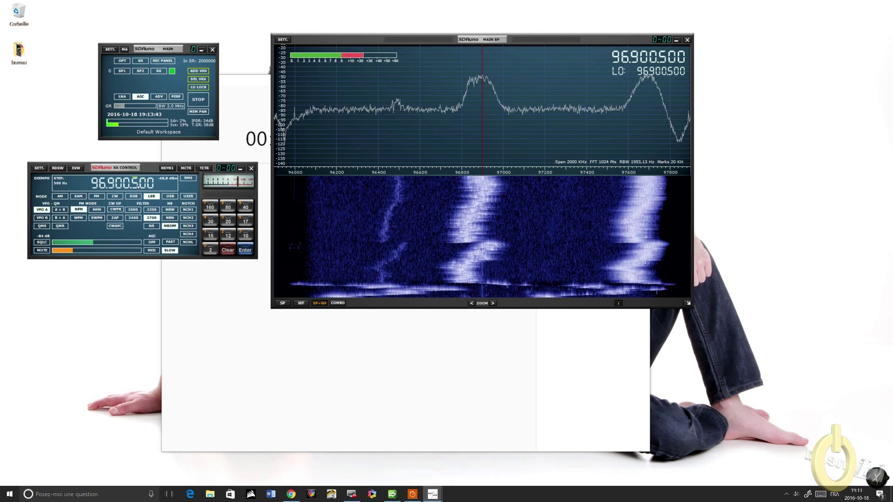
{"action": "scroll", "coordinate": [137, 186], "scroll_direction": "down", "scroll_amount": 3}
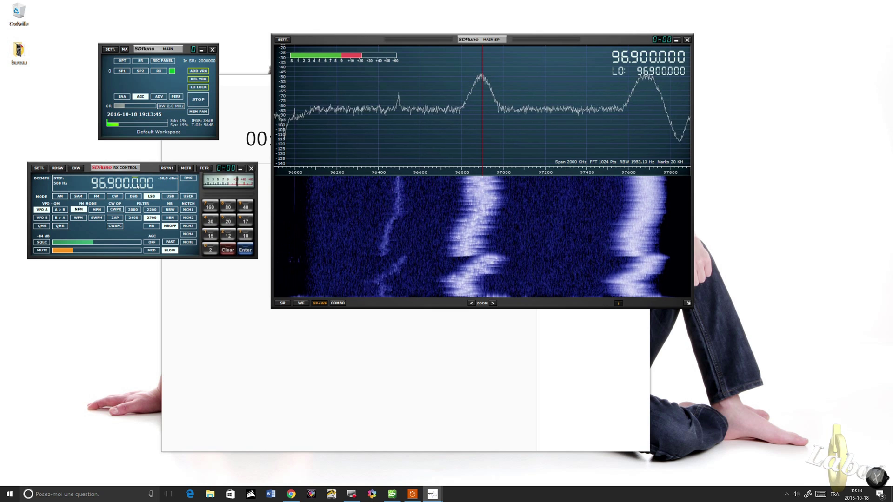
Select WFM, briefly tune 96.693 MHz, then cycle MFM and NFM before returning to WFM
{"action": "left_click", "coordinate": [79, 217]}
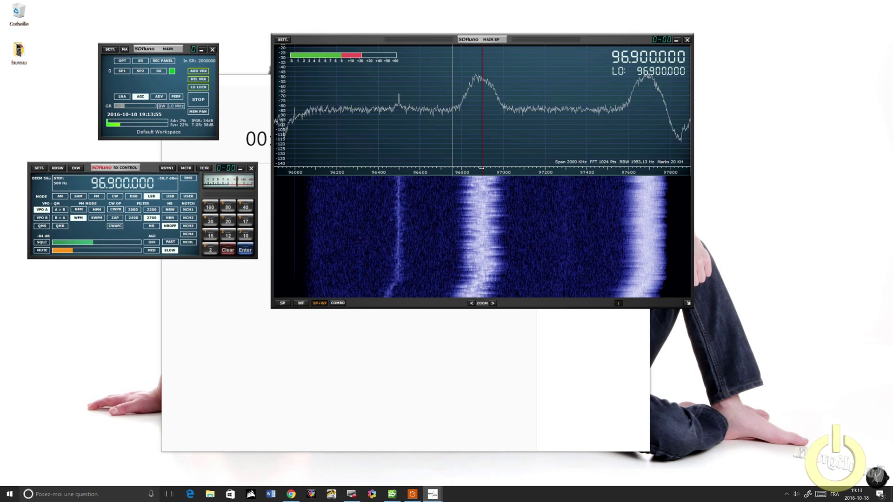
{"action": "left_click", "coordinate": [439, 168]}
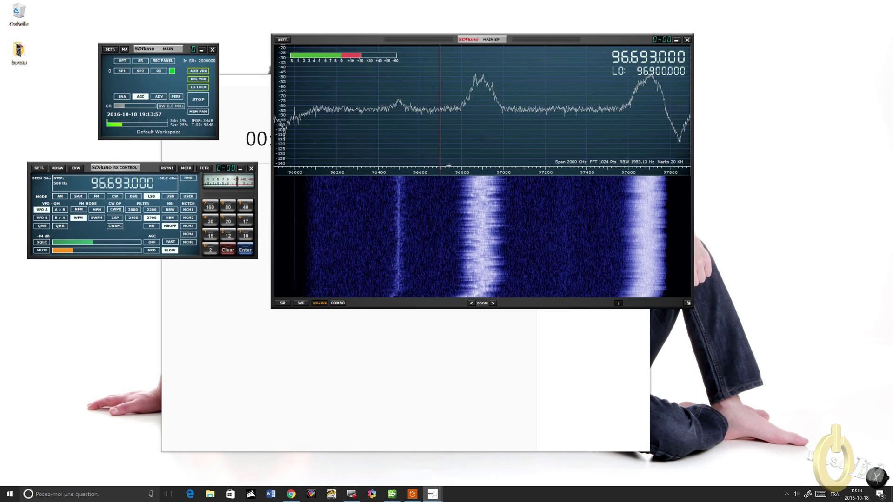
{"action": "left_click", "coordinate": [483, 168]}
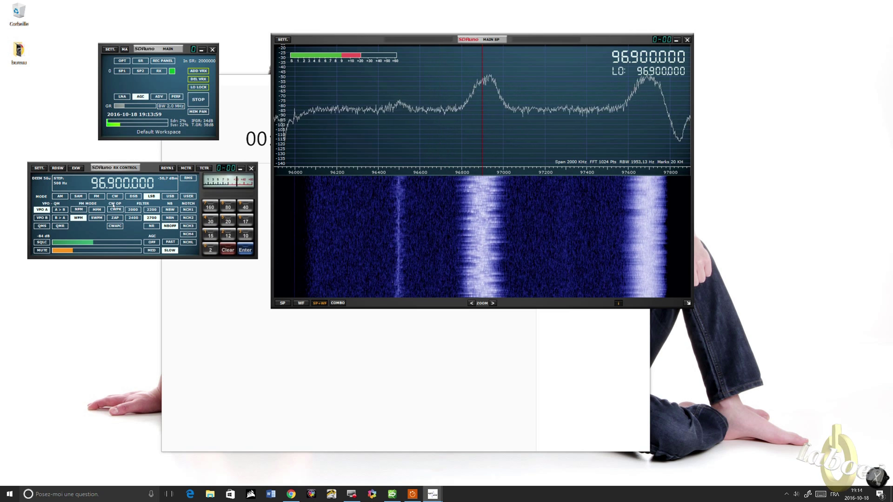
{"action": "left_click", "coordinate": [110, 233]}
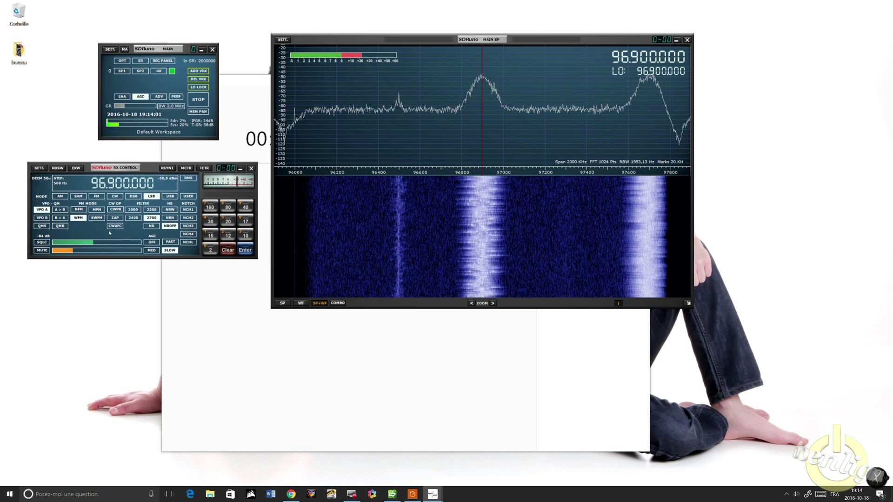
{"action": "left_click", "coordinate": [96, 209]}
{"action": "left_click", "coordinate": [79, 209]}
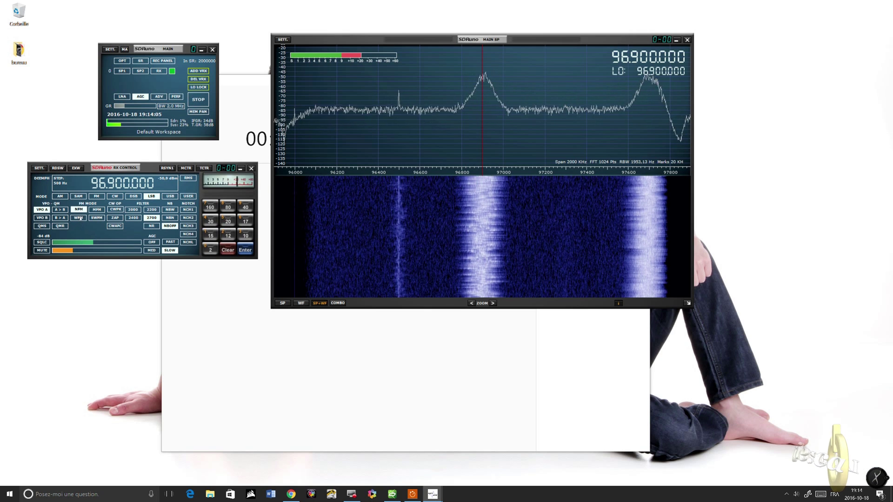
{"action": "left_click", "coordinate": [79, 218]}
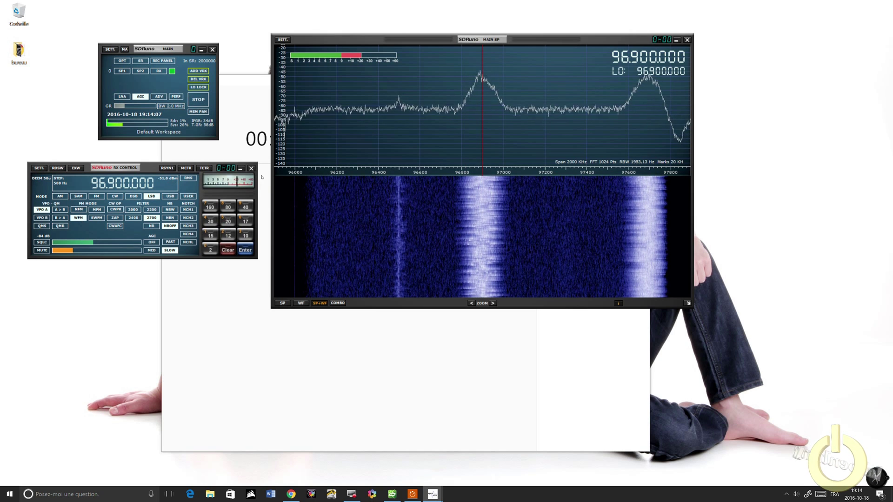
Tune to the strong station at 96.874.500 MHz and open the recorder panel
{"action": "left_click", "coordinate": [650, 135]}
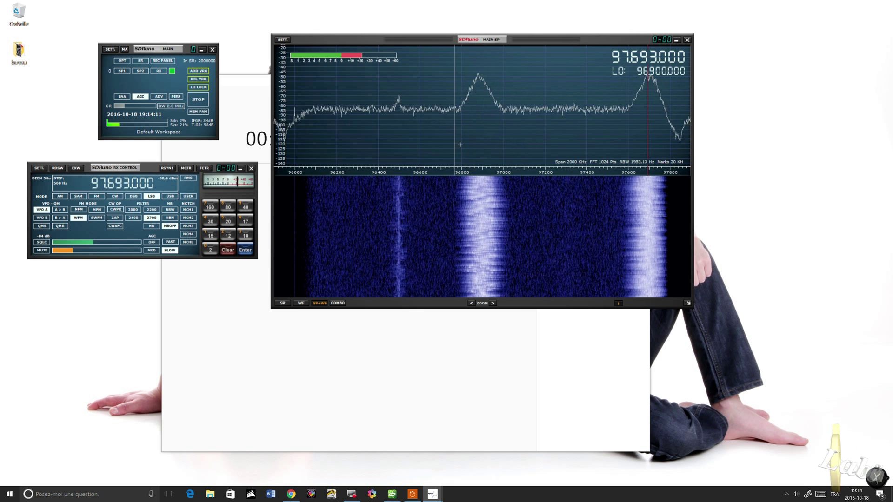
{"action": "left_click", "coordinate": [481, 141]}
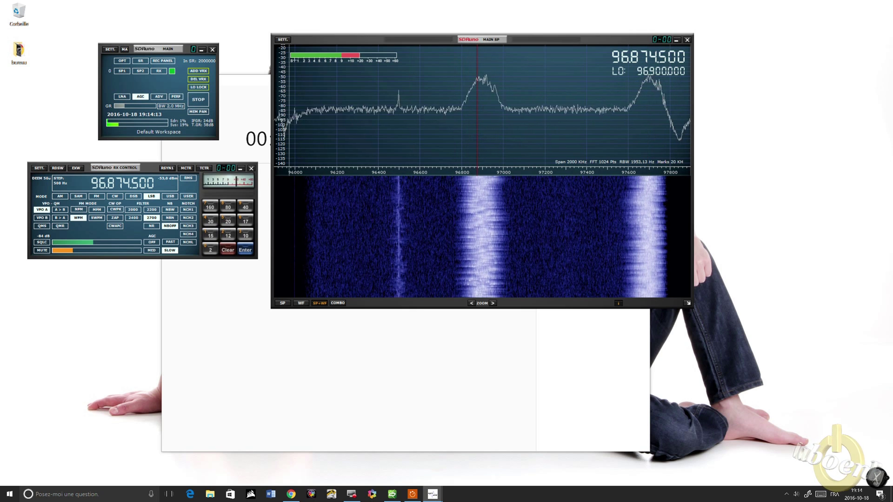
{"action": "left_click", "coordinate": [157, 87]}
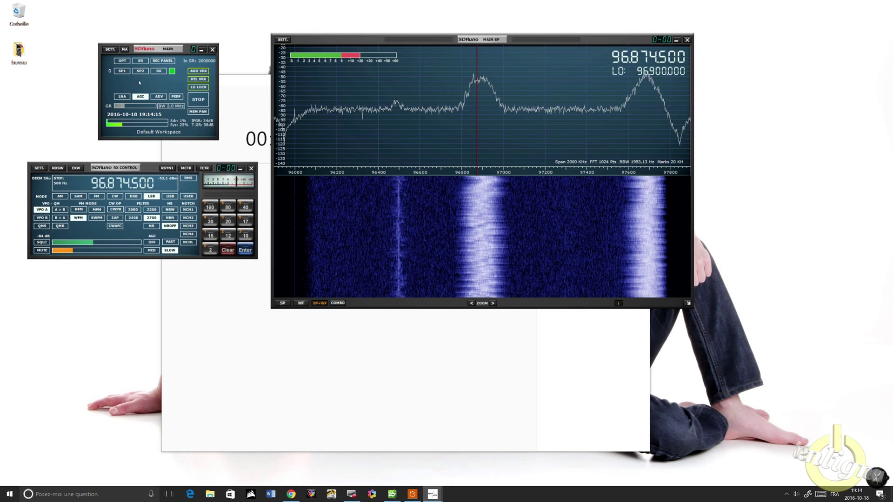
{"action": "left_click", "coordinate": [163, 60]}
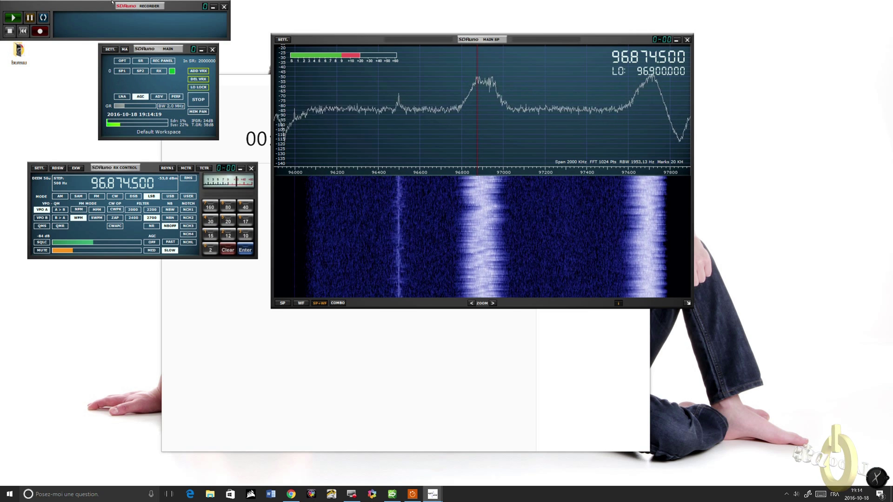
Move the recorder below RX CONTROL and start recording the 96.874500 MHz station
{"action": "left_click_drag", "start_coordinate": [70, 5], "coordinate": [95, 297]}
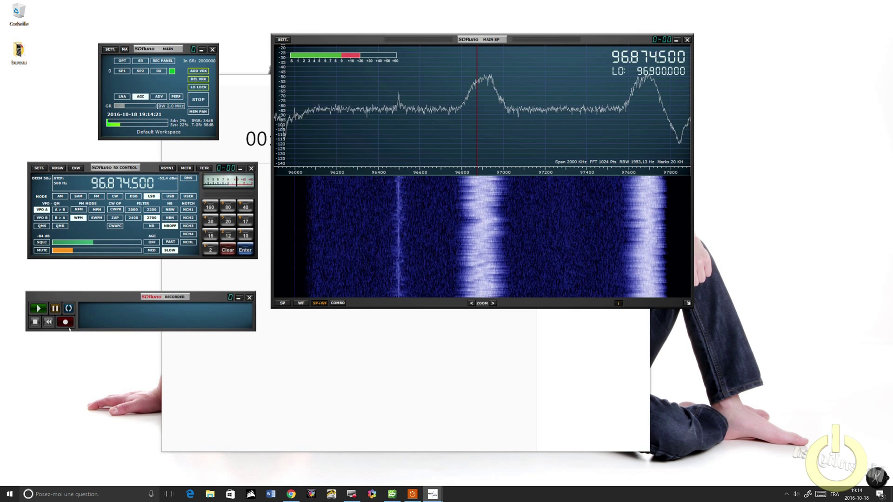
{"action": "left_click", "coordinate": [66, 322]}
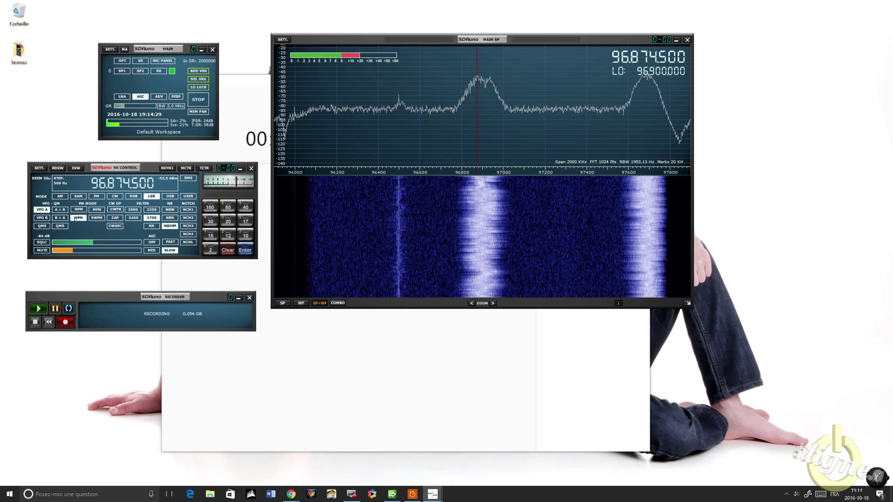
Switch to FM demodulation and wheel the frequency digits to explore nearby frequencies
{"action": "left_click", "coordinate": [95, 196]}
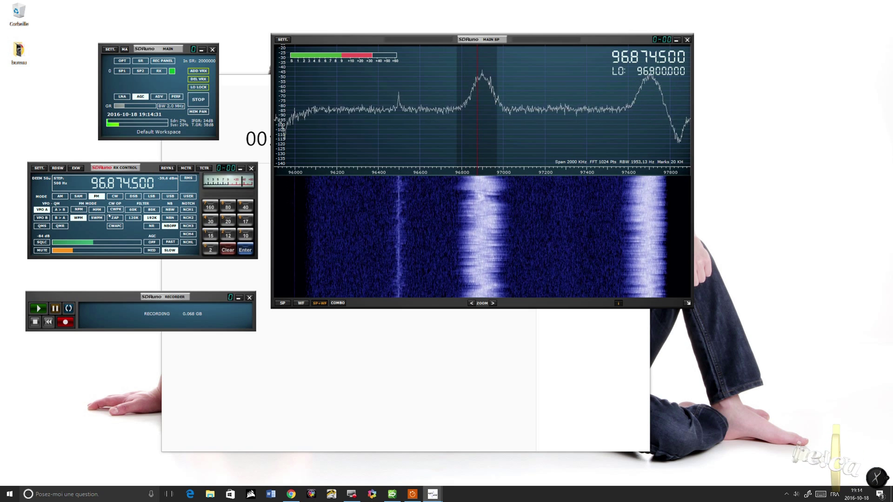
{"action": "scroll", "coordinate": [486, 130], "scroll_direction": "down", "scroll_amount": 1}
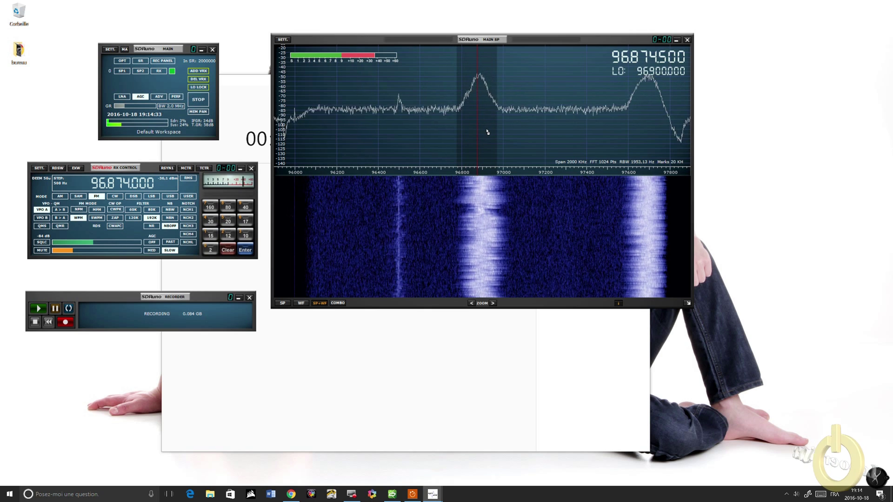
{"action": "scroll", "coordinate": [488, 131], "scroll_direction": "up", "scroll_amount": 14}
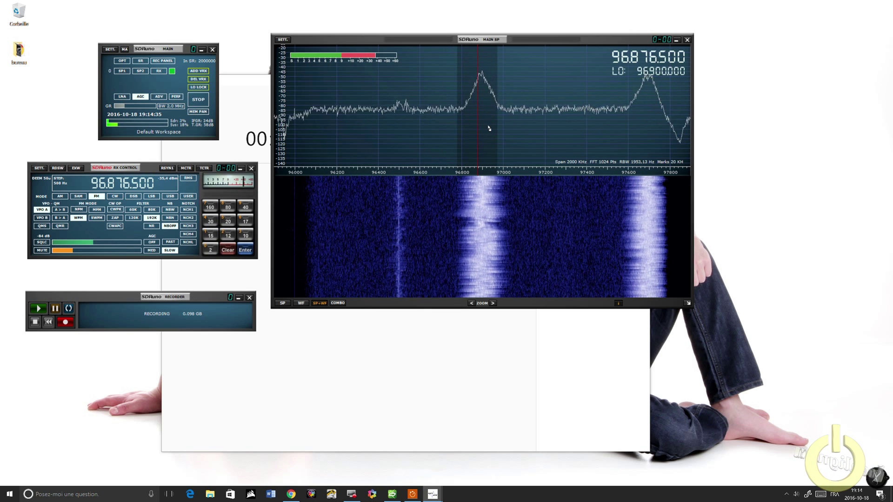
{"action": "scroll", "coordinate": [489, 127], "scroll_direction": "up", "scroll_amount": 10}
{"action": "scroll", "coordinate": [487, 126], "scroll_direction": "down", "scroll_amount": 1}
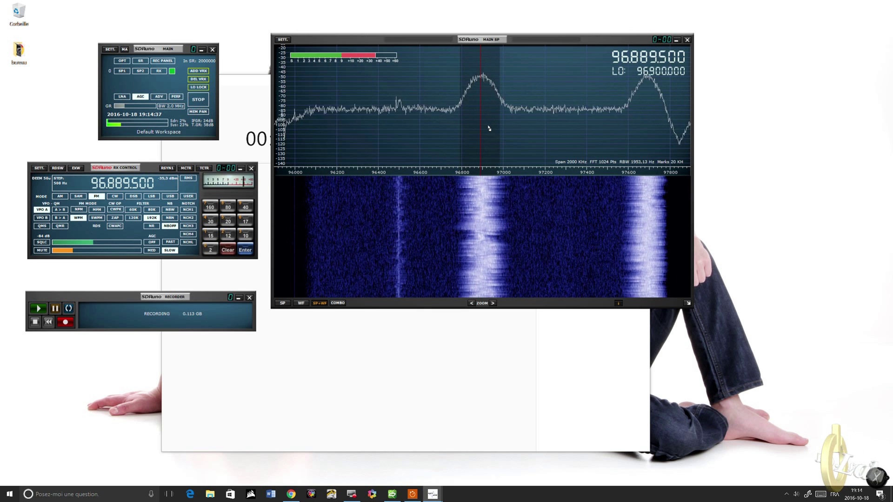
{"action": "scroll", "coordinate": [487, 126], "scroll_direction": "up", "scroll_amount": 10}
{"action": "scroll", "coordinate": [493, 125], "scroll_direction": "down", "scroll_amount": 8}
{"action": "scroll", "coordinate": [498, 127], "scroll_direction": "down", "scroll_amount": 13}
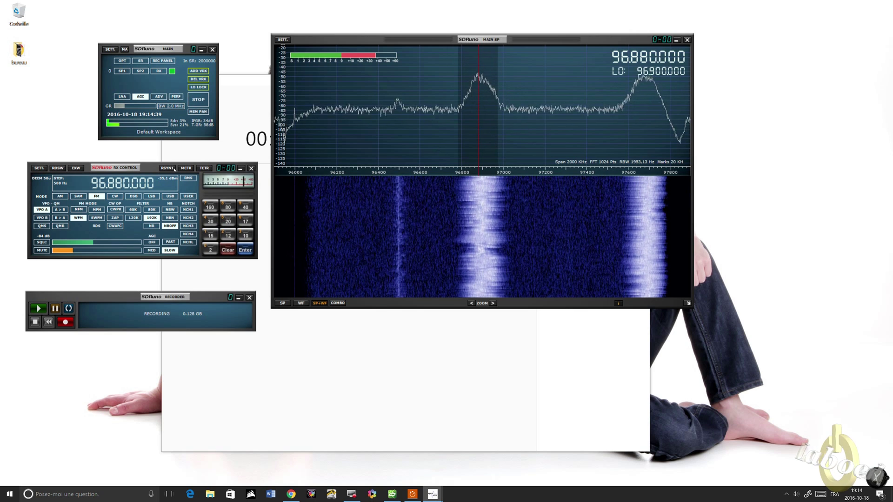
{"action": "scroll", "coordinate": [112, 183], "scroll_direction": "down", "scroll_amount": 1}
{"action": "scroll", "coordinate": [112, 183], "scroll_direction": "up", "scroll_amount": 2}
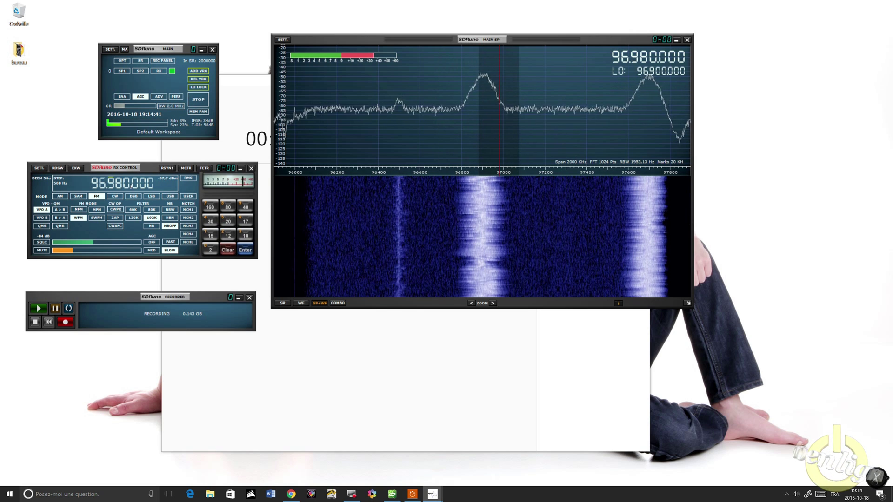
{"action": "scroll", "coordinate": [119, 183], "scroll_direction": "up", "scroll_amount": 2}
{"action": "scroll", "coordinate": [119, 184], "scroll_direction": "down", "scroll_amount": 5}
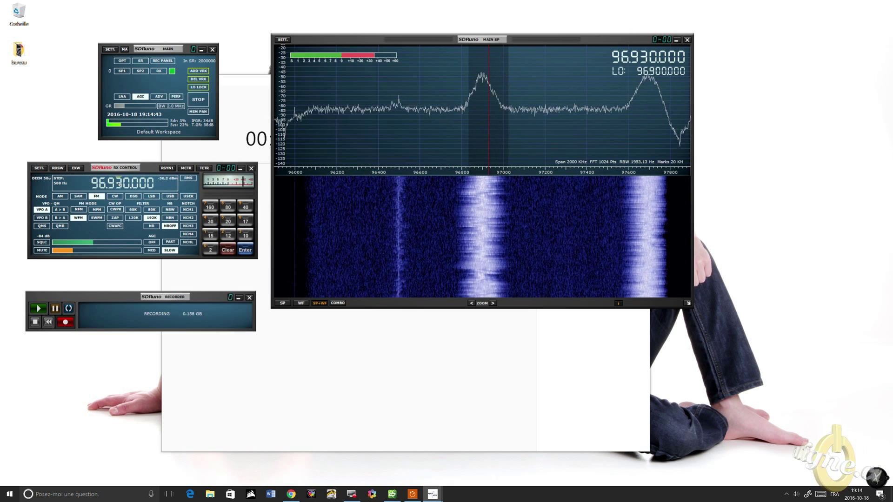
{"action": "scroll", "coordinate": [119, 184], "scroll_direction": "down", "scroll_amount": 3}
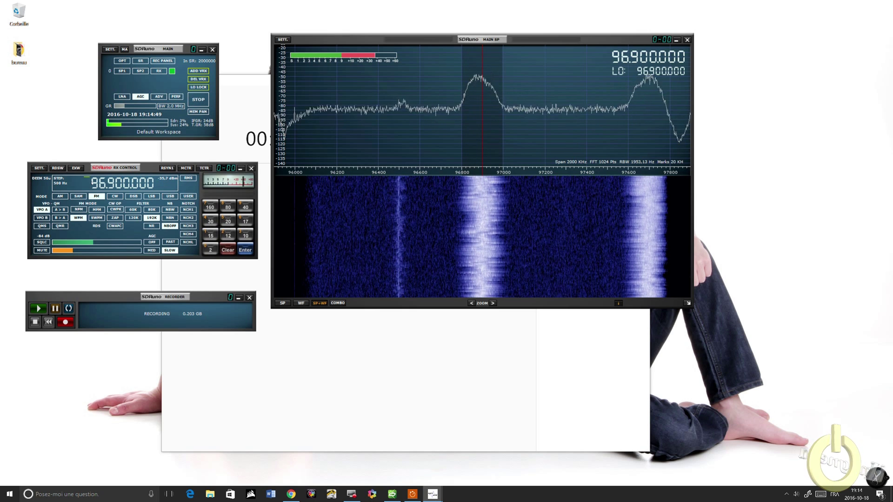
{"action": "scroll", "coordinate": [103, 185], "scroll_direction": "down", "scroll_amount": 1}
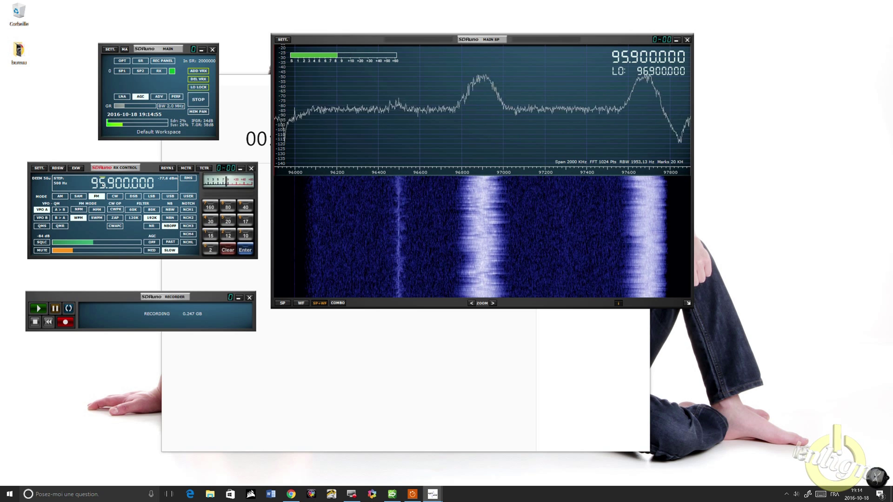
{"action": "scroll", "coordinate": [102, 184], "scroll_direction": "up", "scroll_amount": 2}
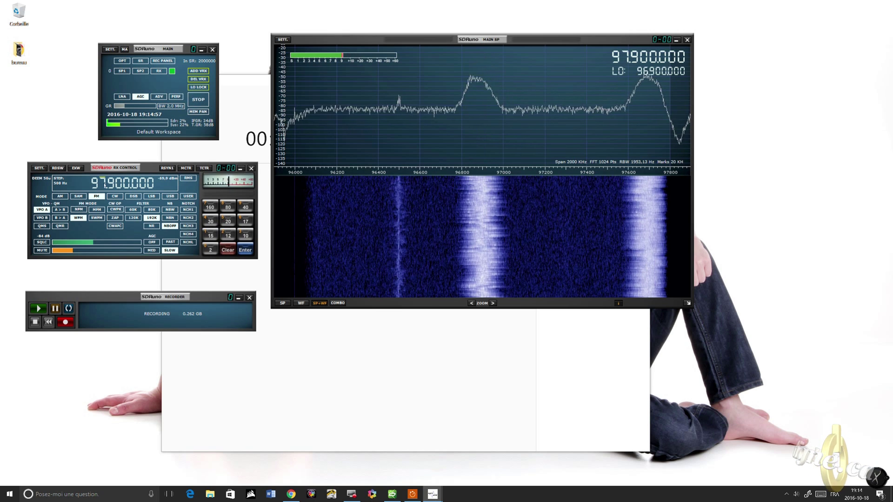
{"action": "scroll", "coordinate": [103, 184], "scroll_direction": "down", "scroll_amount": 2}
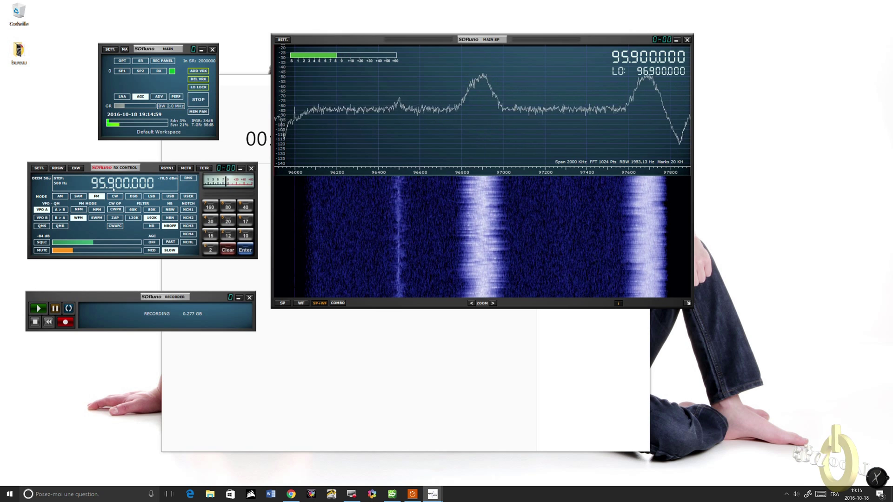
{"action": "scroll", "coordinate": [113, 188], "scroll_direction": "up", "scroll_amount": 3}
{"action": "scroll", "coordinate": [113, 188], "scroll_direction": "down", "scroll_amount": 3}
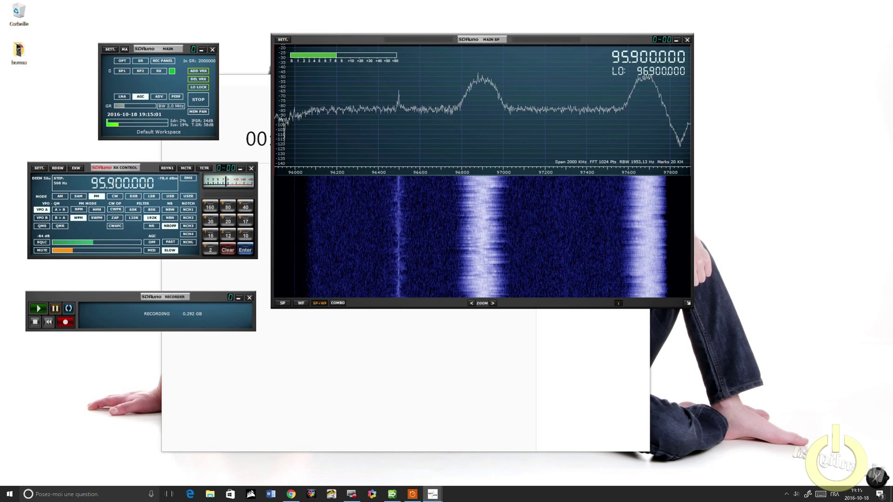
Tune back to the station near 96.876 MHz and begin a direct frequency entry of 3000765
{"action": "left_click", "coordinate": [478, 132]}
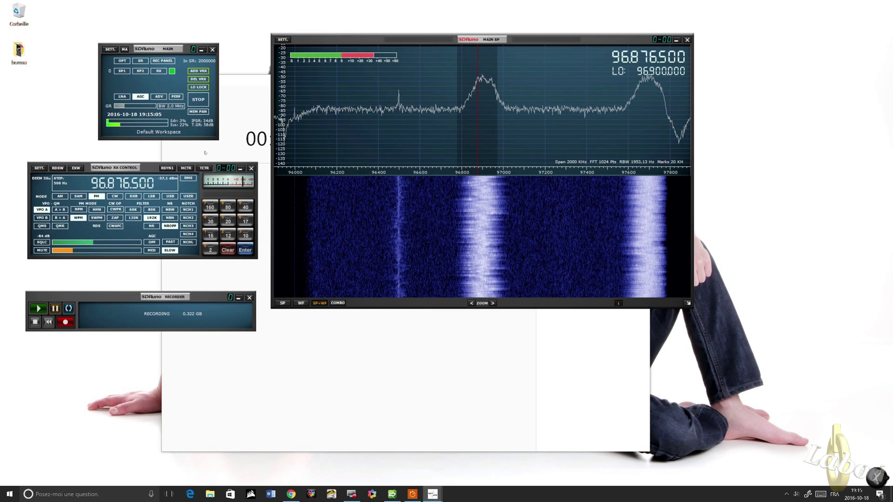
{"action": "left_click", "coordinate": [95, 185]}
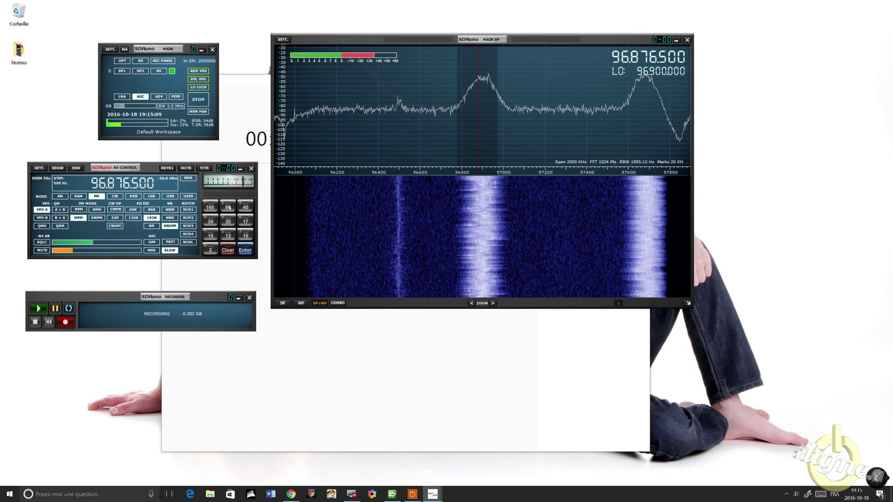
{"action": "left_click", "coordinate": [102, 185]}
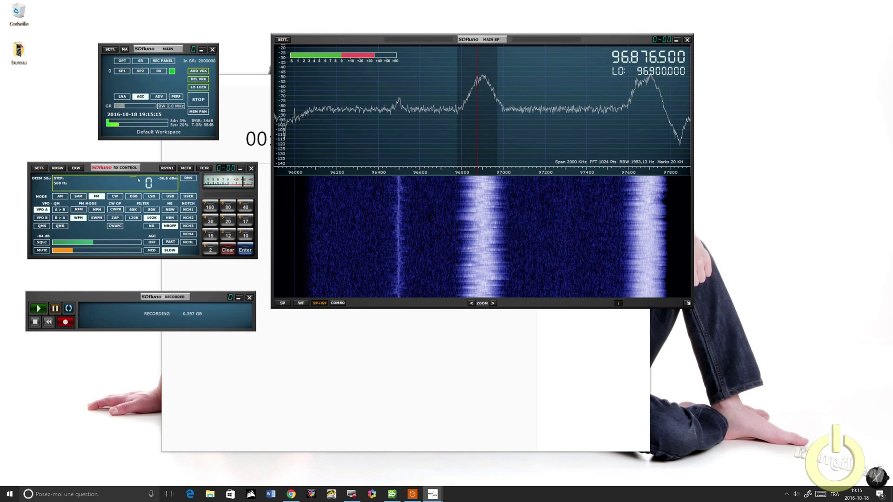
{"action": "type", "text": "3000"}
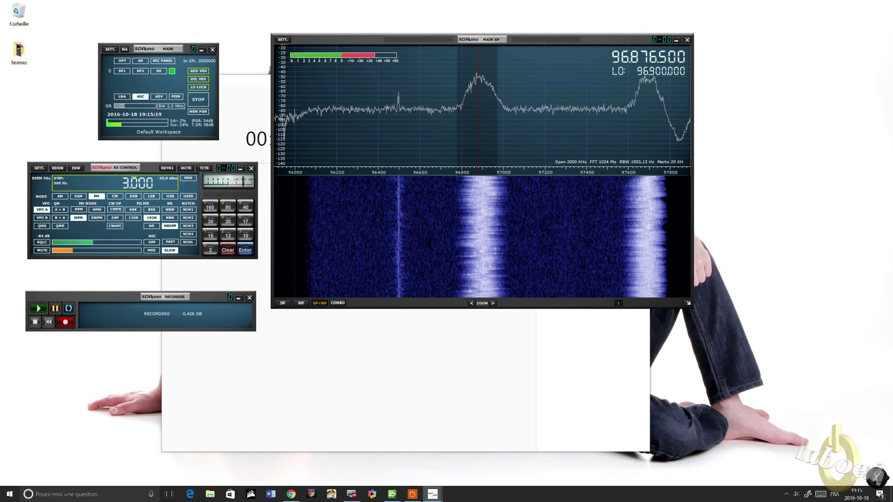
{"action": "type", "text": "765"}
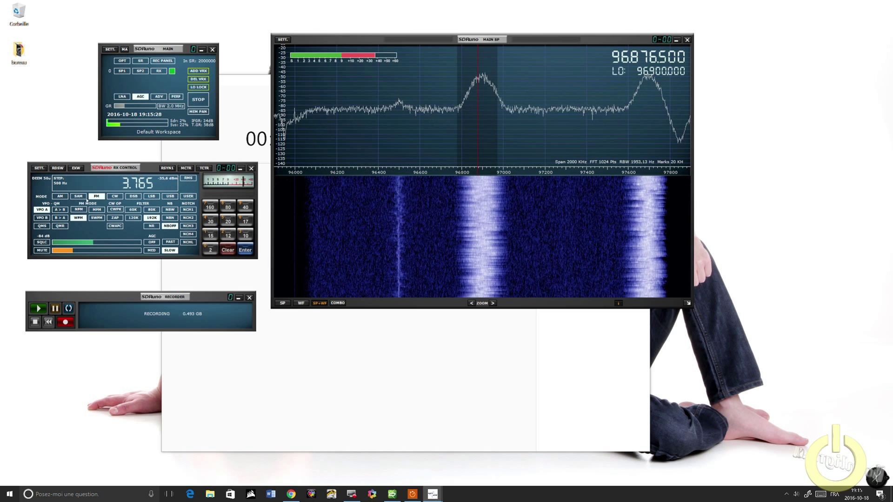
Fine-tune the frequency digits to 96.880500 MHz on the FM station
{"action": "scroll", "coordinate": [129, 185], "scroll_direction": "down", "scroll_amount": 2}
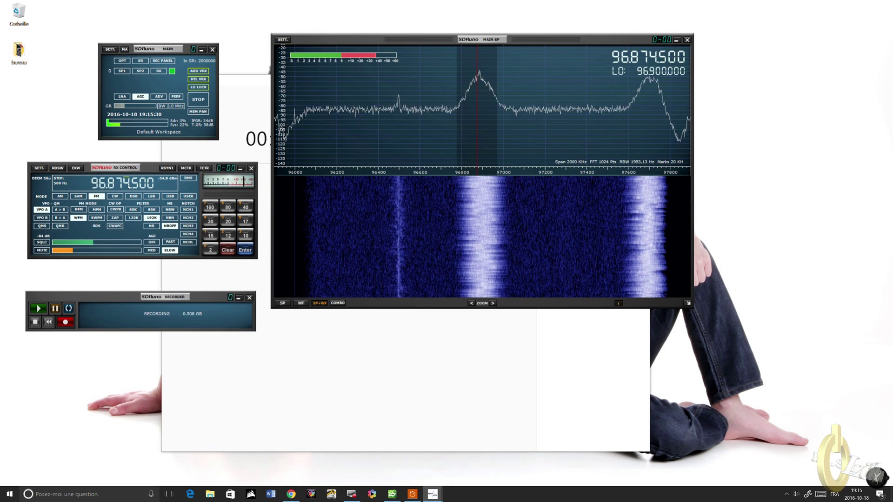
{"action": "scroll", "coordinate": [129, 186], "scroll_direction": "up", "scroll_amount": 6}
{"action": "scroll", "coordinate": [103, 182], "scroll_direction": "up", "scroll_amount": 1}
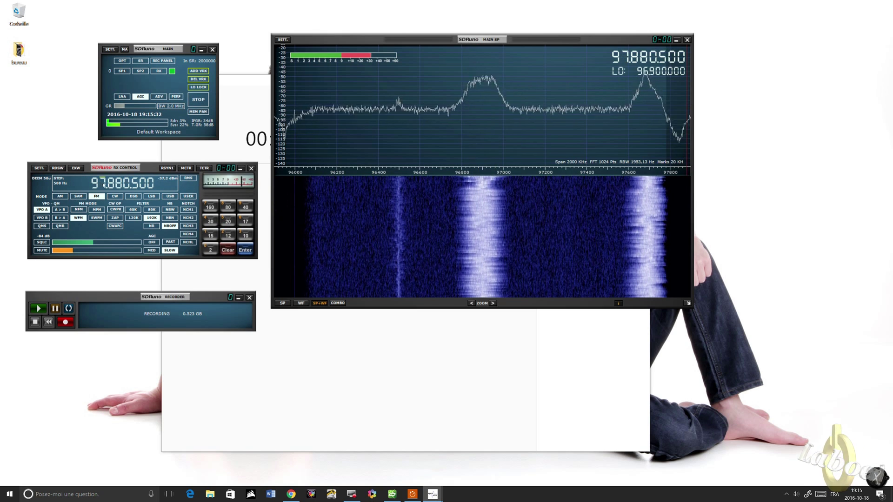
{"action": "scroll", "coordinate": [103, 181], "scroll_direction": "down", "scroll_amount": 1}
{"action": "scroll", "coordinate": [102, 180], "scroll_direction": "up", "scroll_amount": 1}
{"action": "scroll", "coordinate": [102, 180], "scroll_direction": "down", "scroll_amount": 1}
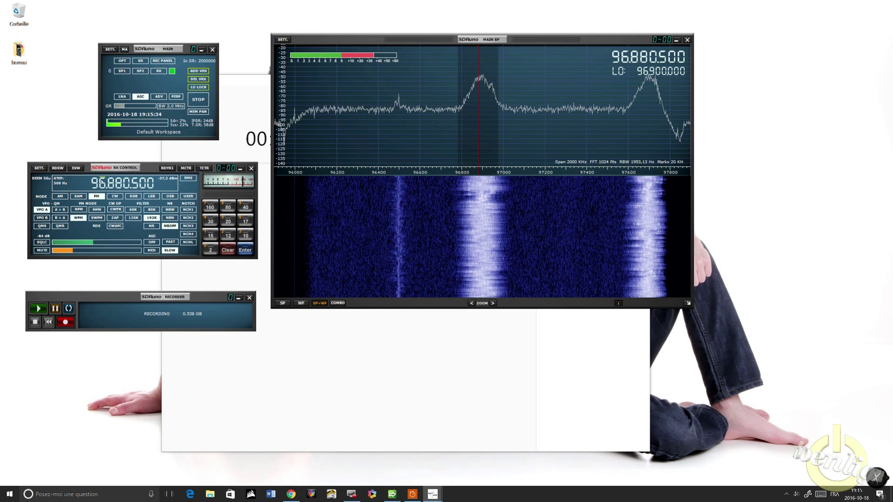
{"action": "scroll", "coordinate": [102, 180], "scroll_direction": "up", "scroll_amount": 1}
{"action": "scroll", "coordinate": [101, 181], "scroll_direction": "down", "scroll_amount": 1}
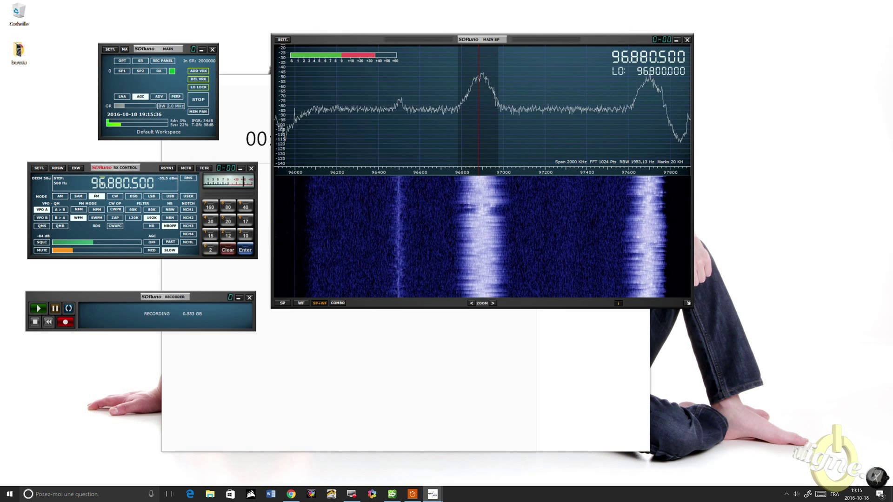
{"action": "scroll", "coordinate": [103, 184], "scroll_direction": "up", "scroll_amount": 1}
{"action": "scroll", "coordinate": [102, 184], "scroll_direction": "down", "scroll_amount": 1}
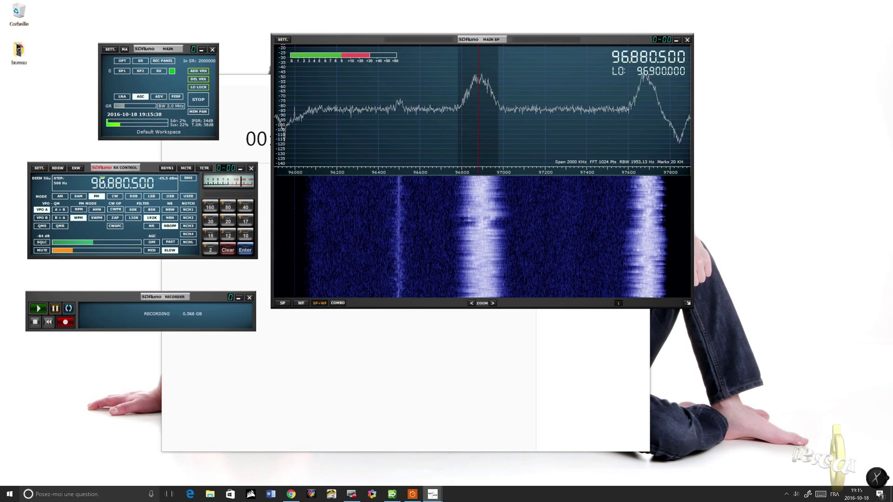
Activate direct frequency entry, try AM briefly, and return to FM
{"action": "left_click", "coordinate": [97, 182]}
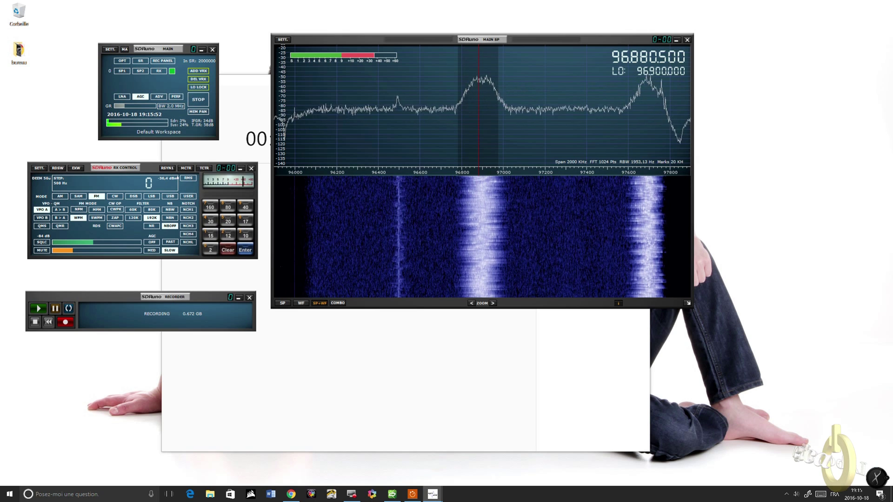
{"action": "left_click", "coordinate": [67, 197]}
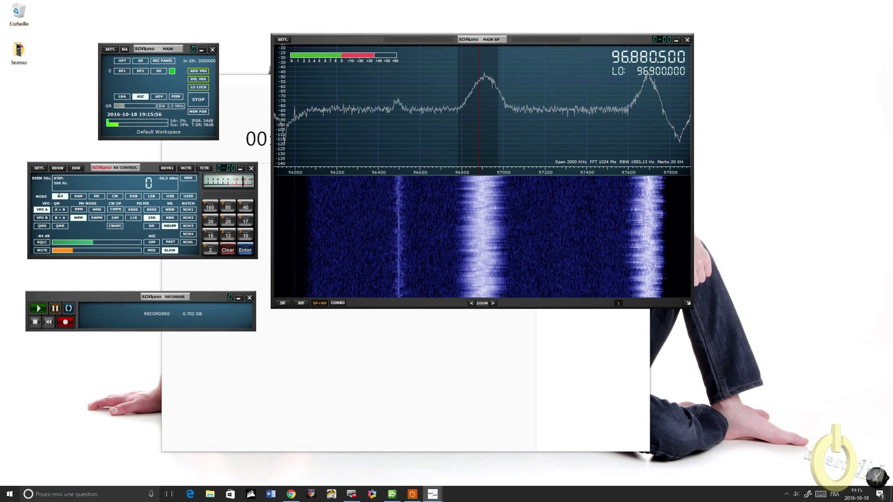
{"action": "left_click", "coordinate": [101, 197]}
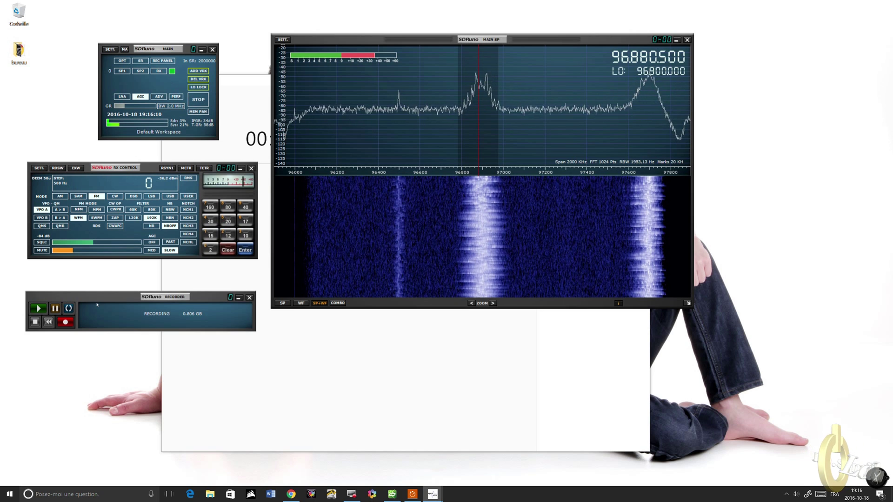
Stop the recording and jump through the 160 m band to the 80 m band
{"action": "left_click", "coordinate": [35, 323]}
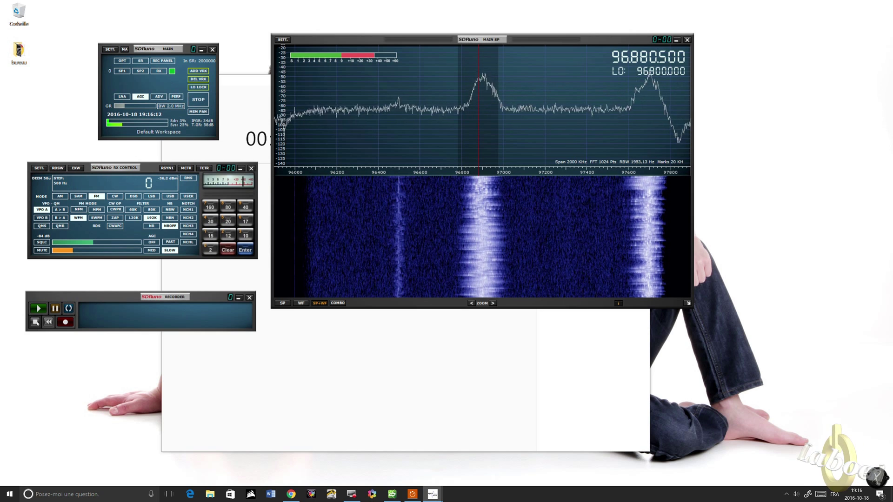
{"action": "left_click", "coordinate": [237, 218]}
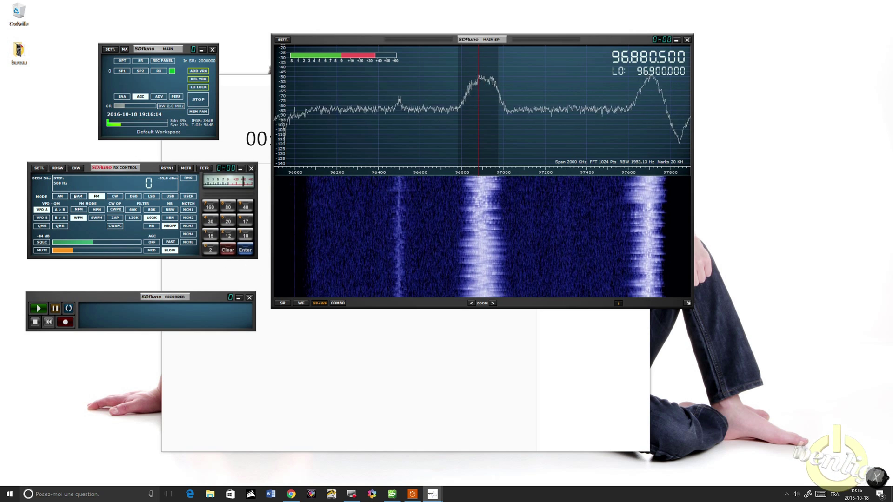
{"action": "left_click", "coordinate": [210, 207]}
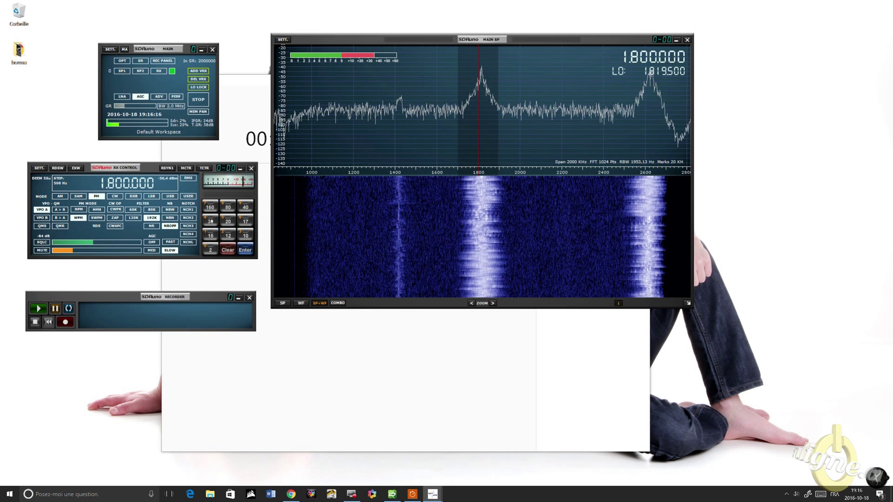
{"action": "left_click", "coordinate": [228, 208]}
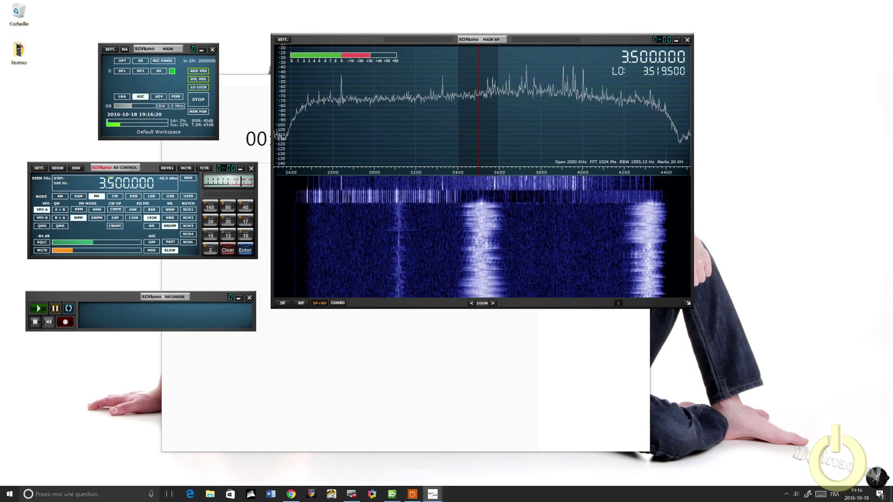
Wheel the frequency digits to 3.760000 MHz
{"action": "scroll", "coordinate": [111, 182], "scroll_direction": "down", "scroll_amount": 4}
{"action": "scroll", "coordinate": [111, 183], "scroll_direction": "up", "scroll_amount": 6}
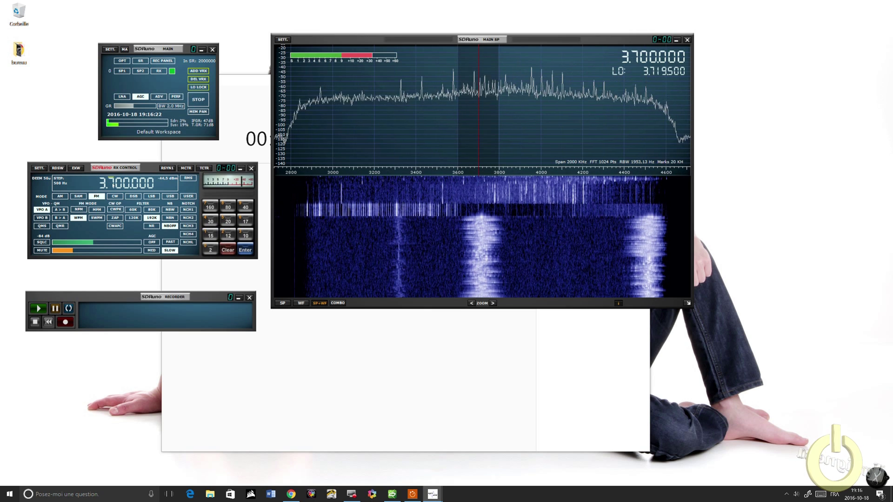
{"action": "scroll", "coordinate": [111, 182], "scroll_direction": "down", "scroll_amount": 3}
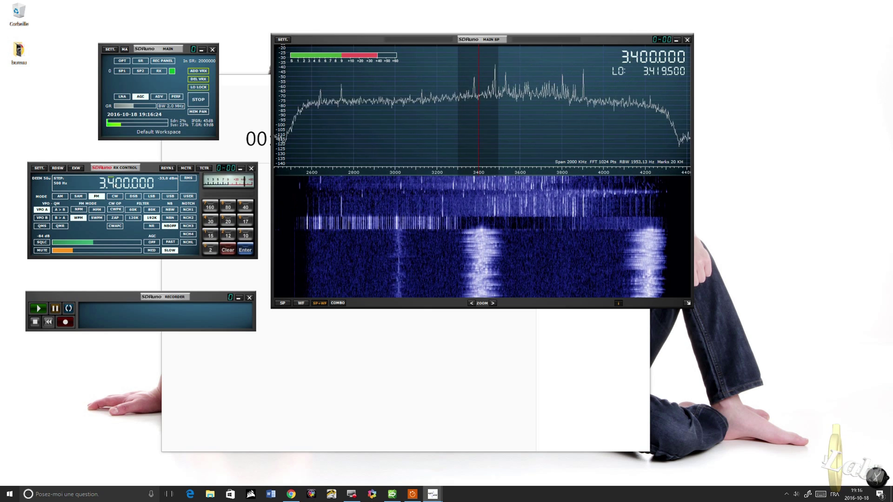
{"action": "scroll", "coordinate": [111, 181], "scroll_direction": "up", "scroll_amount": 2}
{"action": "scroll", "coordinate": [111, 182], "scroll_direction": "up", "scroll_amount": 1}
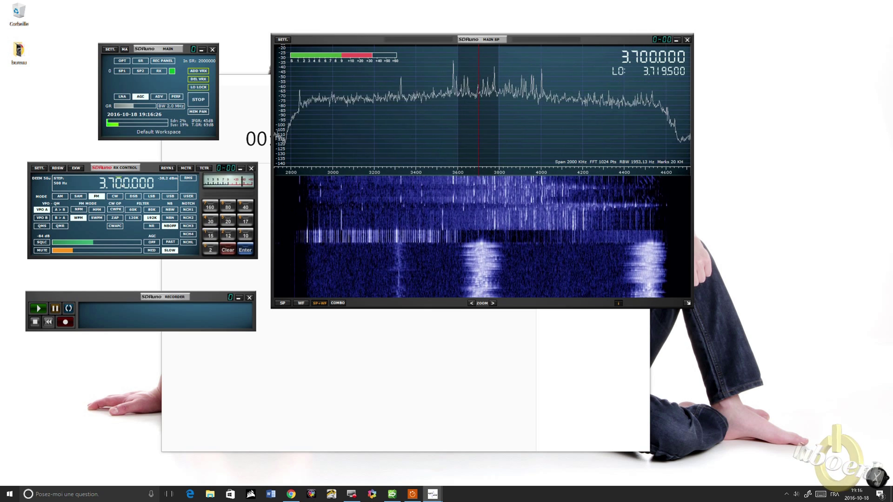
{"action": "scroll", "coordinate": [124, 184], "scroll_direction": "up", "scroll_amount": 6}
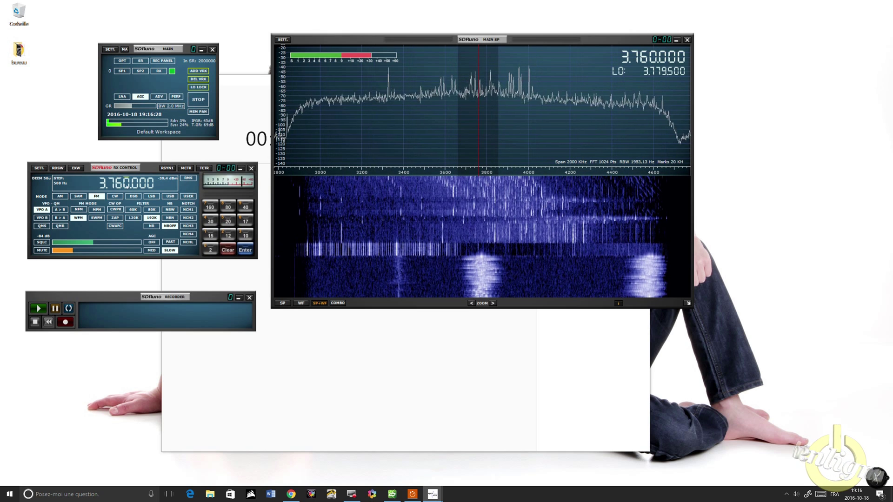
Switch to LSB at 3.740000 MHz, start a new recording, and move RX Control up slightly
{"action": "left_click", "coordinate": [151, 196]}
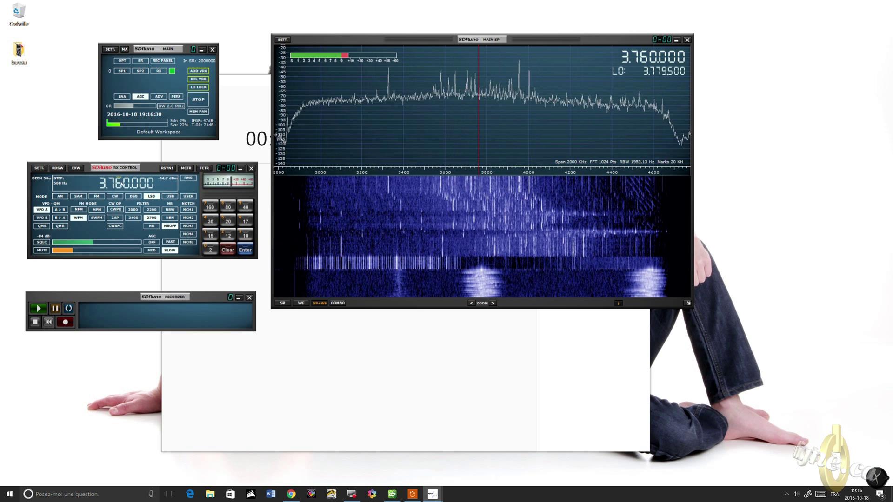
{"action": "scroll", "coordinate": [118, 181], "scroll_direction": "down", "scroll_amount": 2}
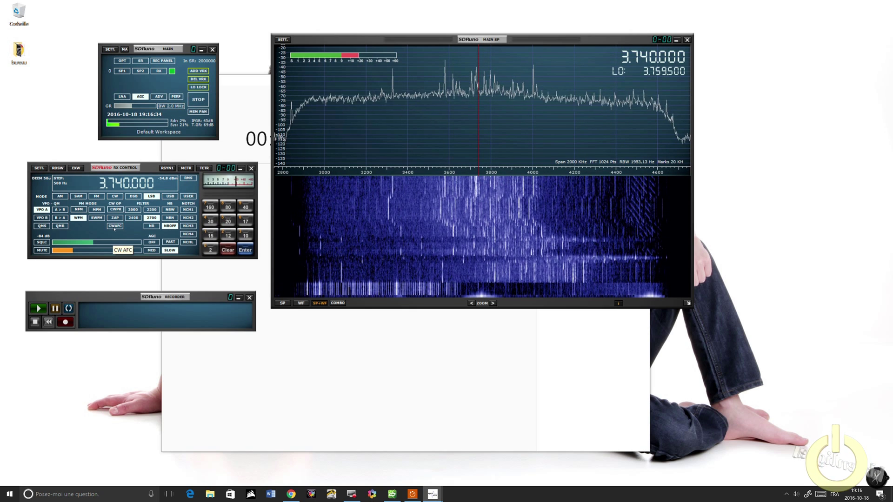
{"action": "left_click", "coordinate": [65, 322]}
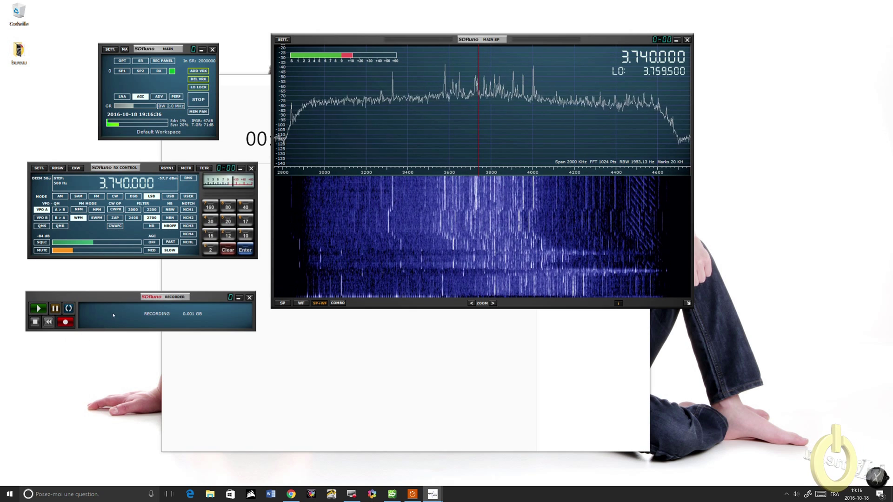
{"action": "left_click", "coordinate": [122, 214]}
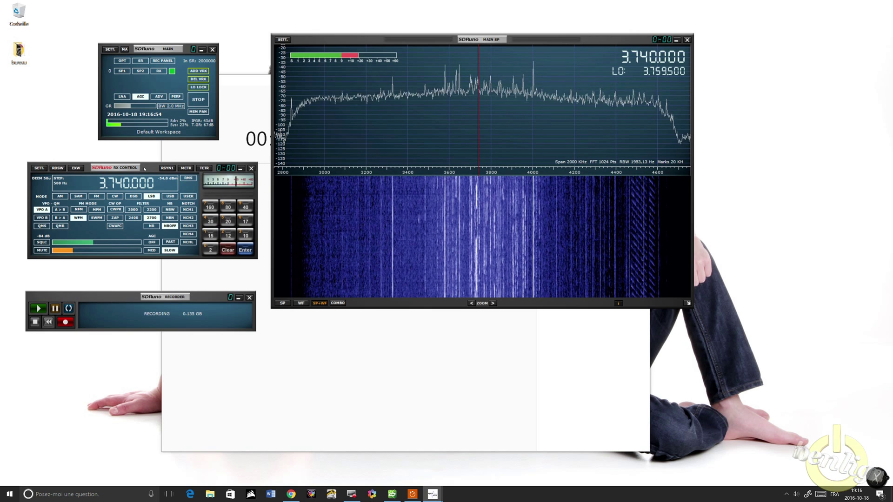
{"action": "left_click_drag", "start_coordinate": [145, 169], "coordinate": [154, 151]}
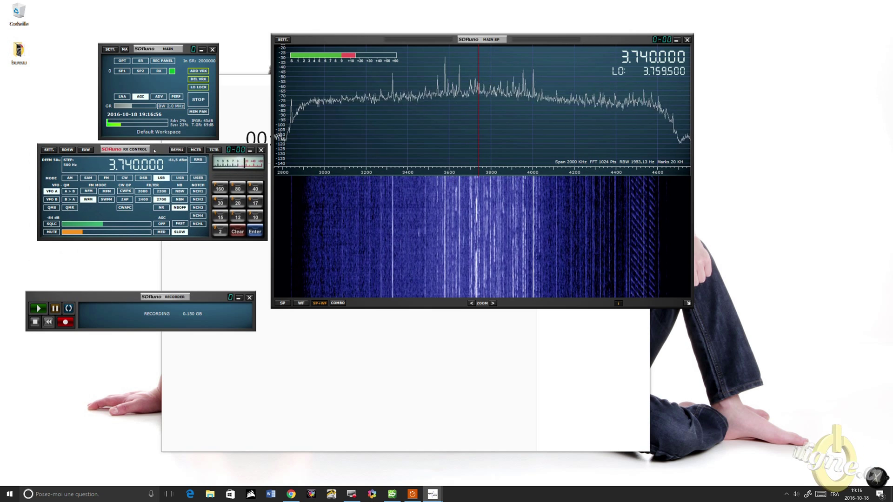
Dock the recorder under RX Control, nudge MAIN right, and place RSP Control below the recorder
{"action": "left_click_drag", "start_coordinate": [208, 300], "coordinate": [219, 258]}
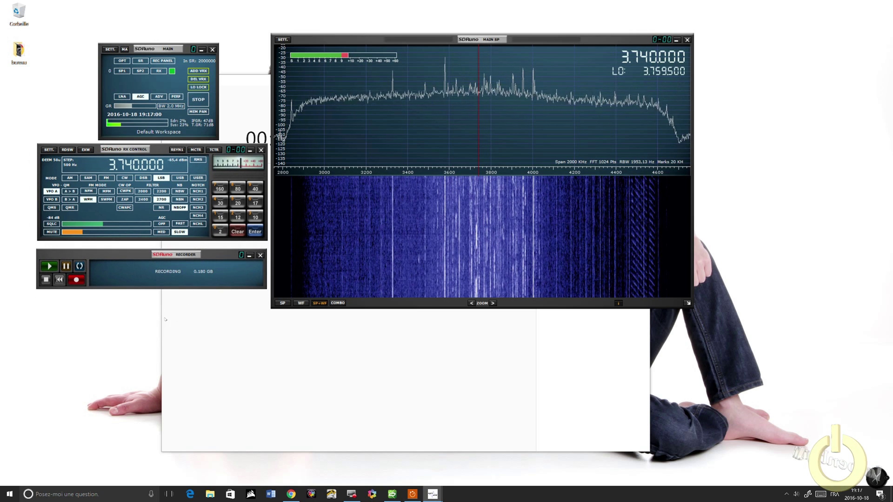
{"action": "left_click", "coordinate": [97, 46]}
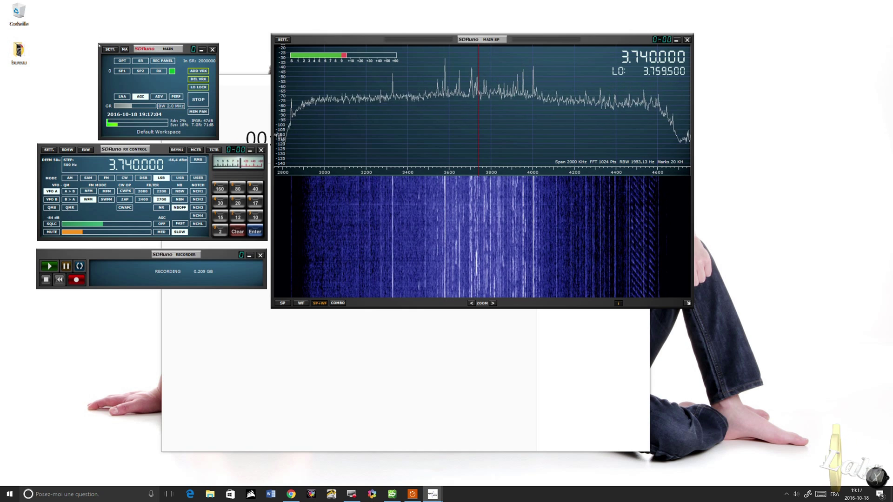
{"action": "left_click_drag", "start_coordinate": [99, 44], "coordinate": [104, 44]}
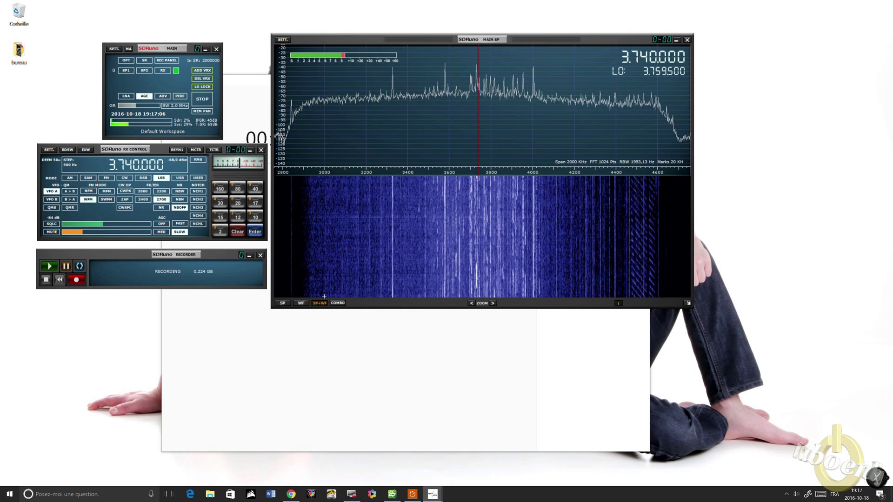
{"action": "left_click", "coordinate": [138, 173]}
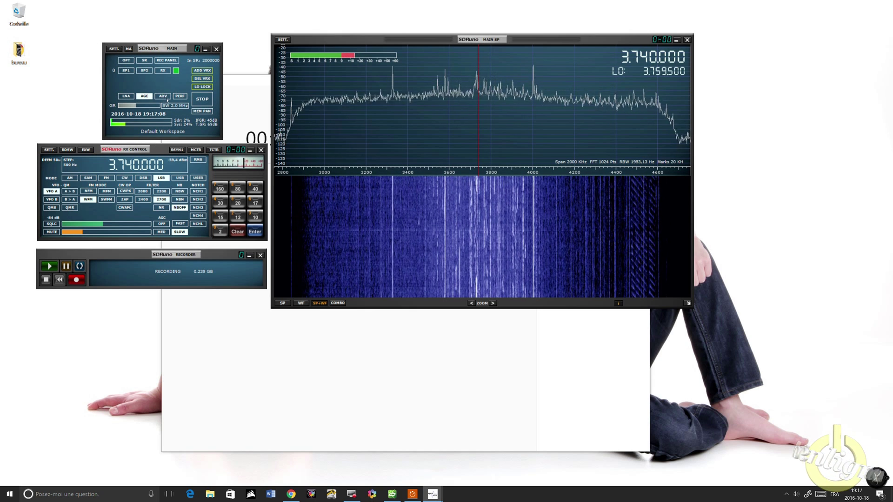
{"action": "left_click", "coordinate": [164, 97]}
{"action": "left_click_drag", "start_coordinate": [93, 34], "coordinate": [184, 341]}
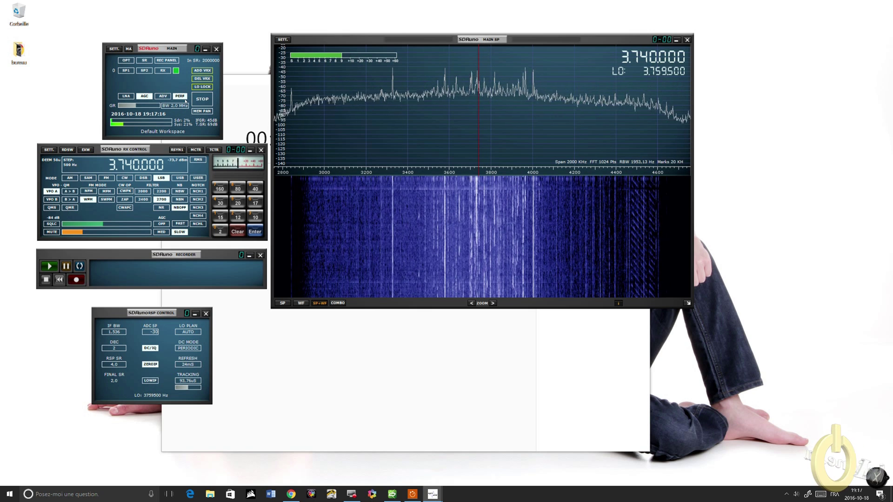
Toggle the LNA, stop the receiver at 3.740 MHz LSB, and bring RSP Control forward
{"action": "left_click", "coordinate": [132, 97]}
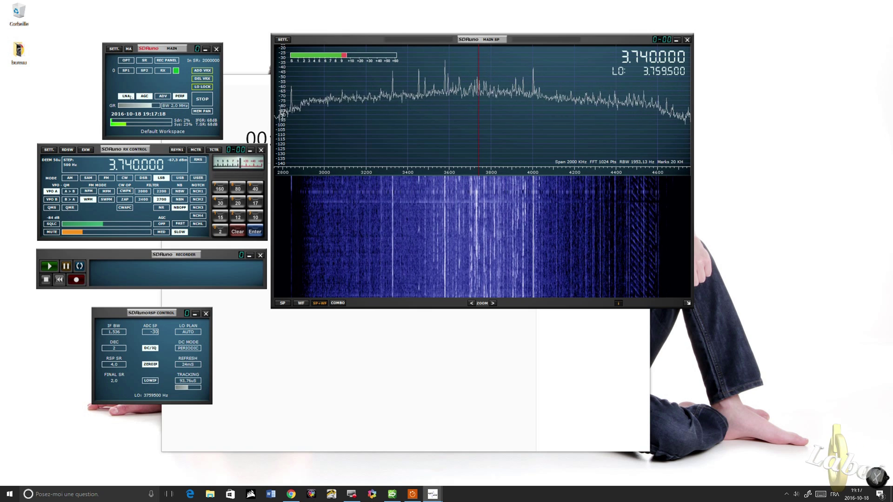
{"action": "left_click", "coordinate": [157, 152]}
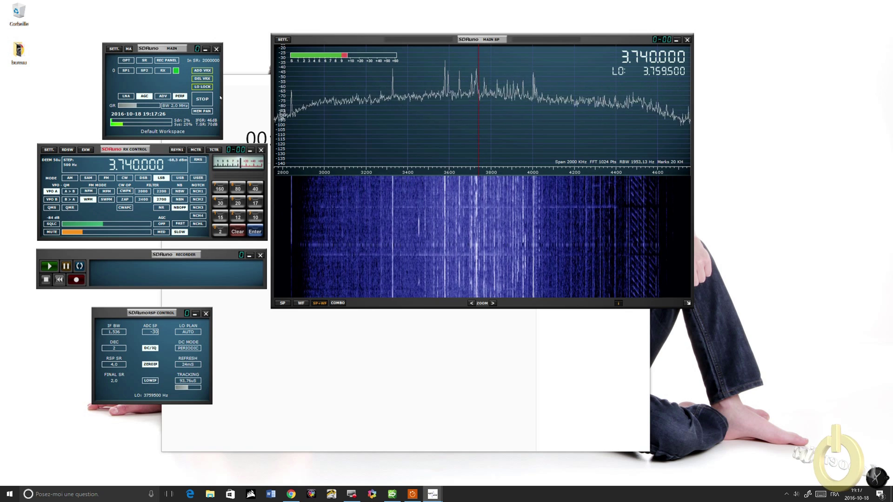
{"action": "left_click", "coordinate": [202, 99]}
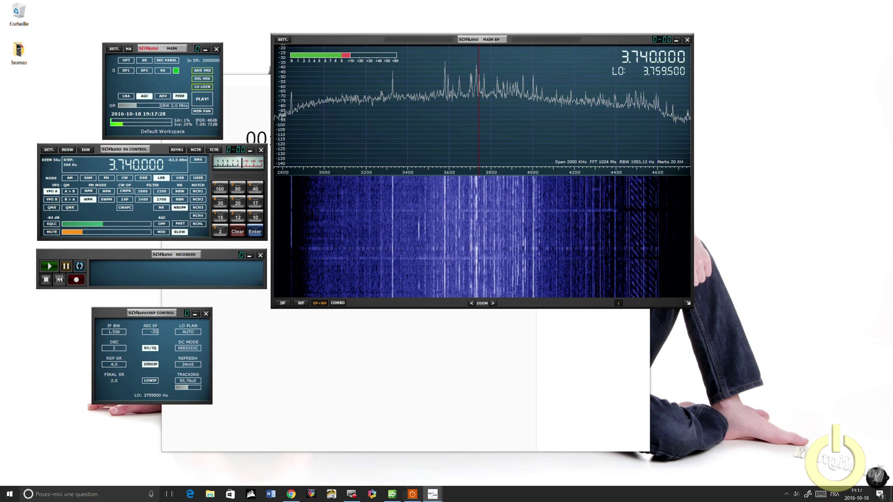
{"action": "left_click", "coordinate": [133, 313]}
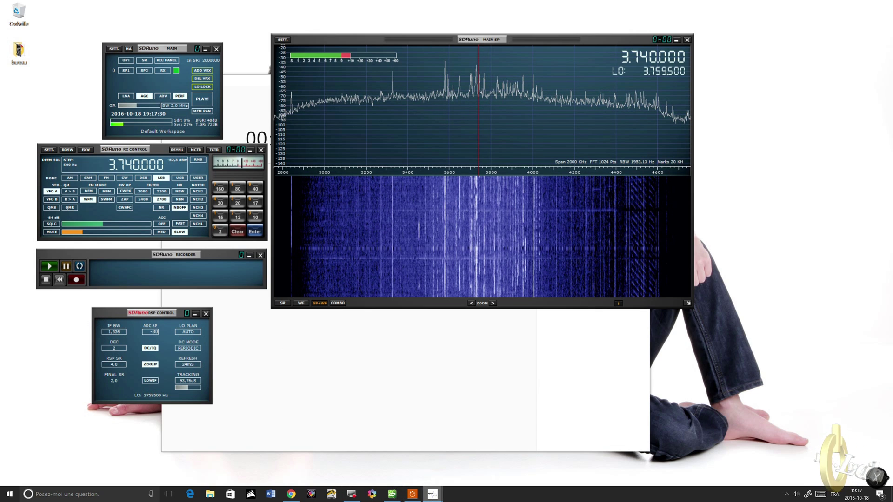
{"action": "mouse_move", "coordinate": [433, 495]}
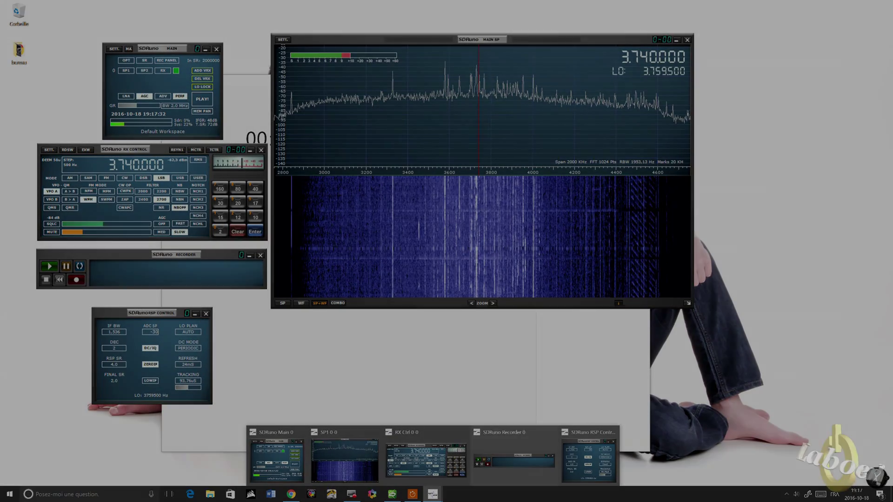